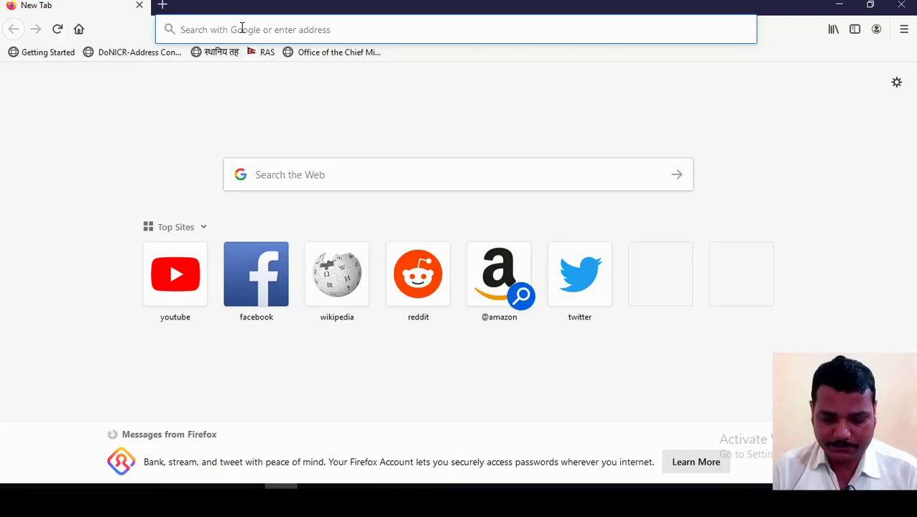
Step: Go to the Inland Revenue Department of Nepal website at ird.gov.np
type("i")
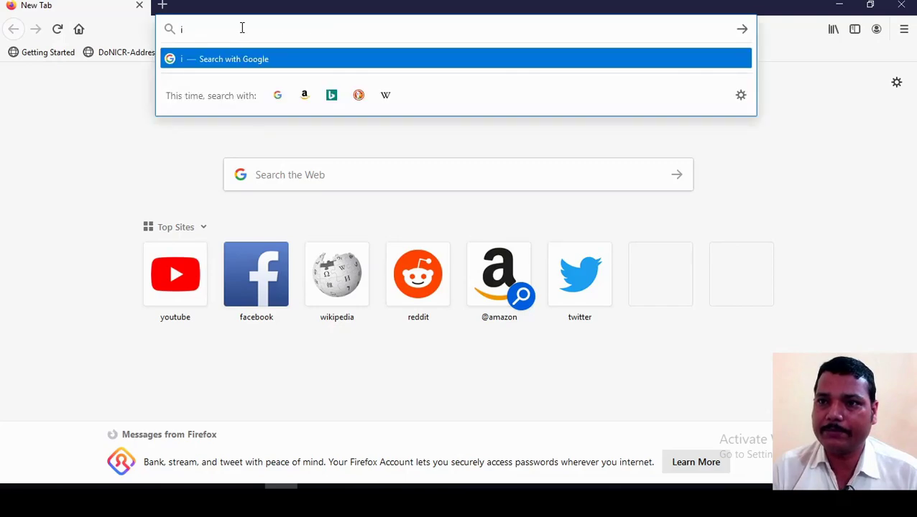
type("rd.gov.np")
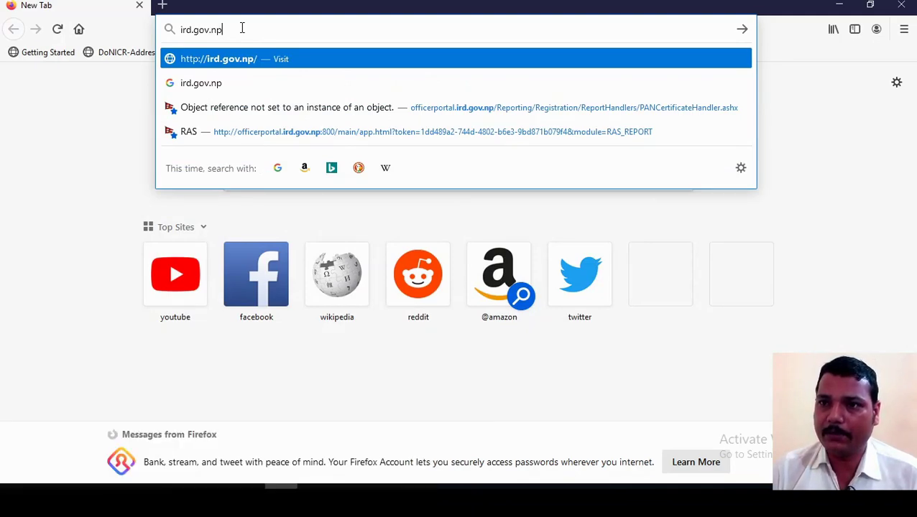
key("Return")
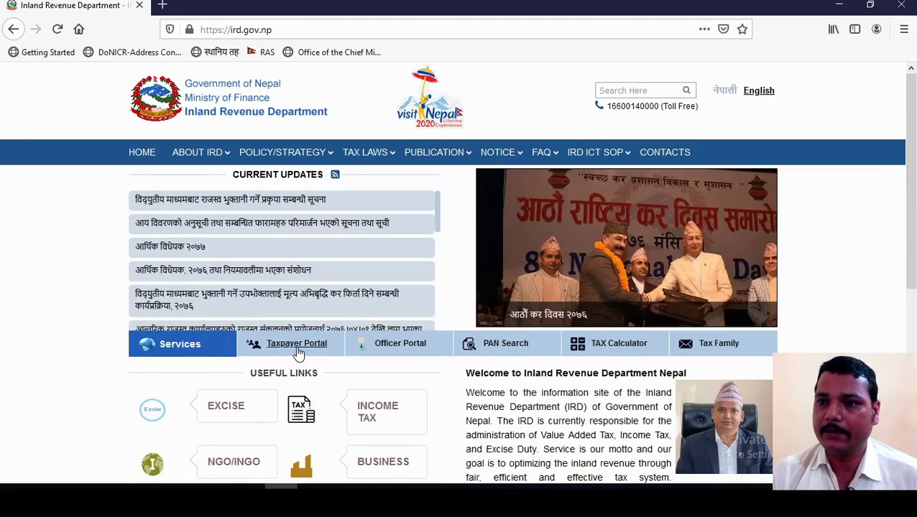
Step: Open the Taxpayer Portal and the E-TDS registration form under Online E-Services
left_click(297, 345)
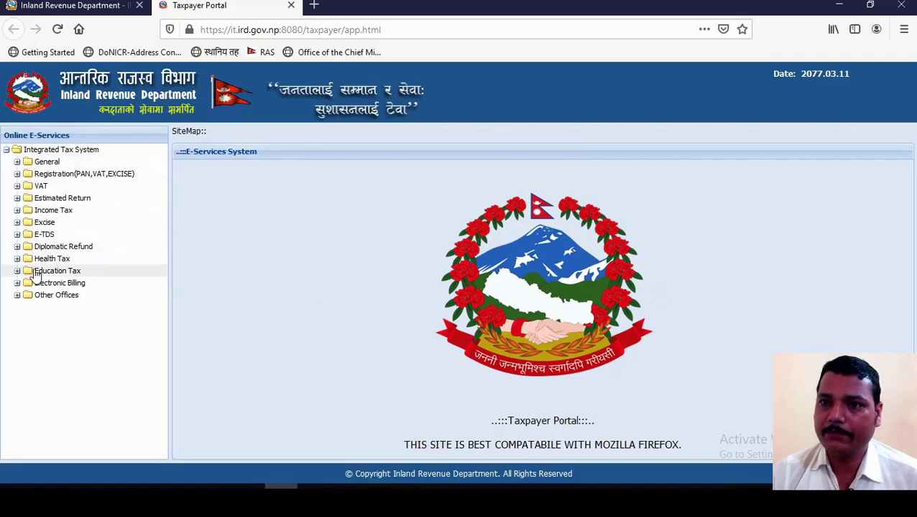
left_click(18, 236)
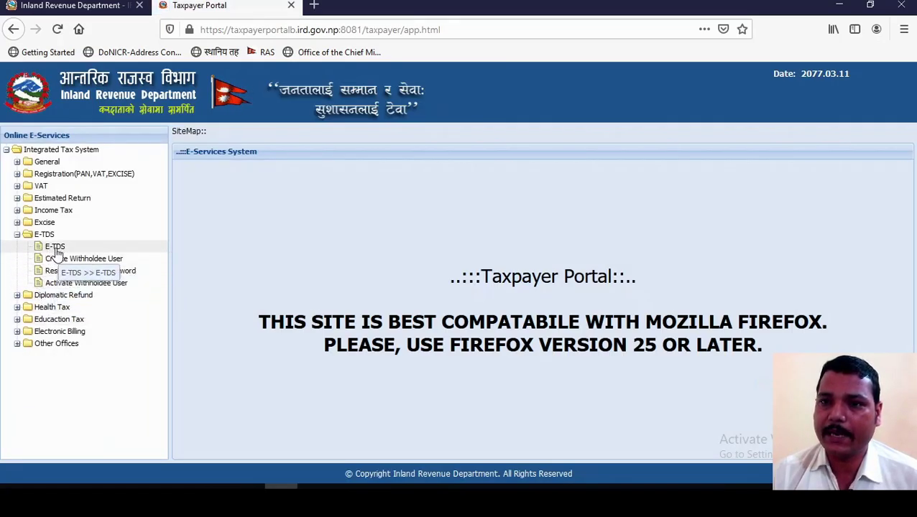
left_click(53, 248)
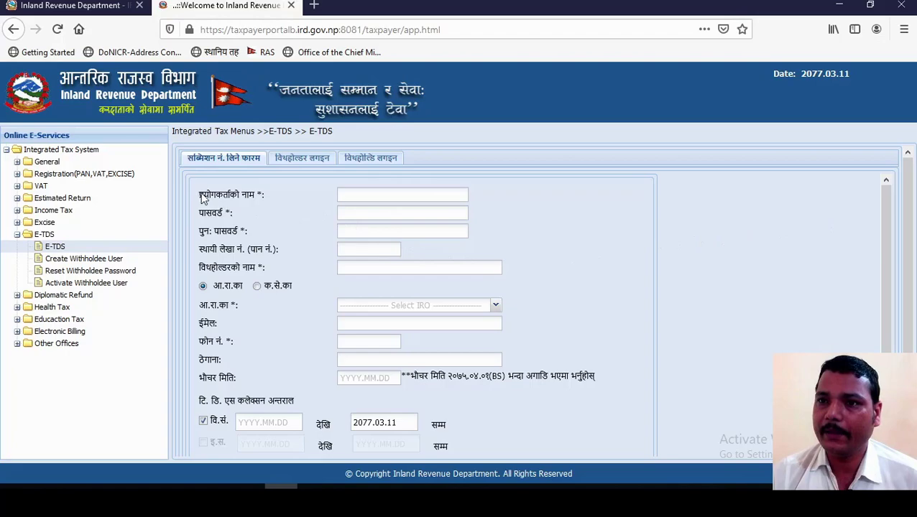
Step: Enter the username, the account password and its confirmation on the E-TDS form
left_click(386, 200)
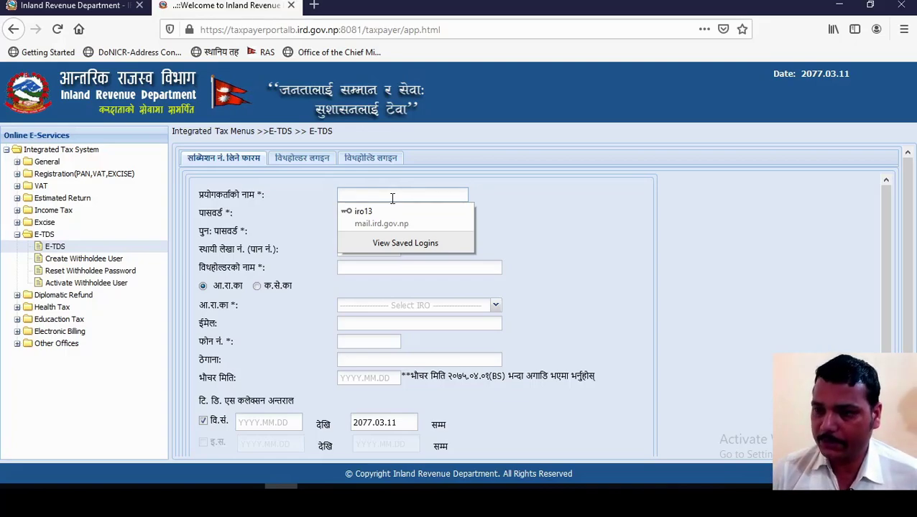
type("123456")
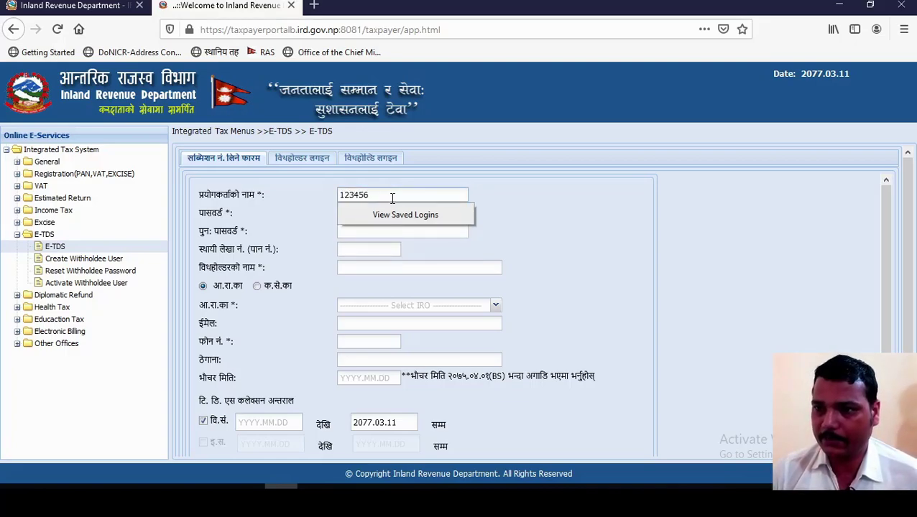
key("Tab")
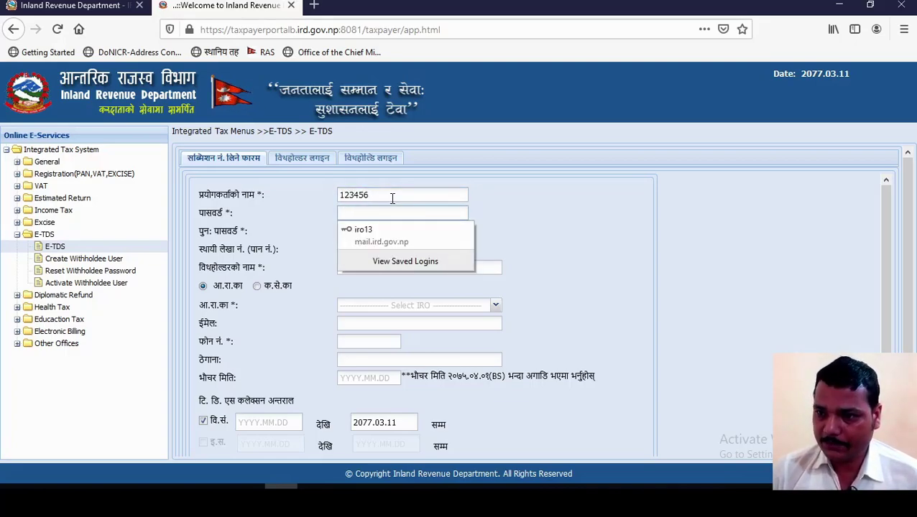
type("12345")
key("BackSpace")
key("BackSpace")
key("BackSpace")
key("BackSpace")
key("BackSpace")
type("123456")
key("Tab")
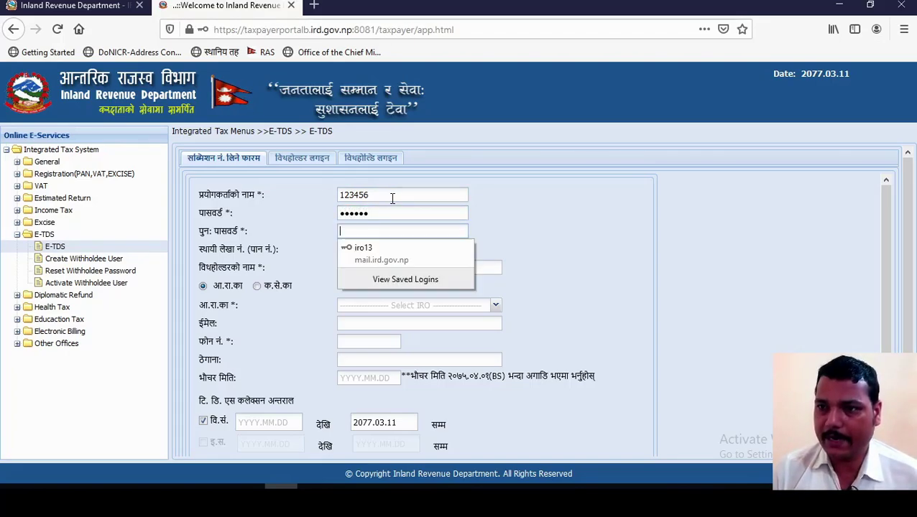
type("123456")
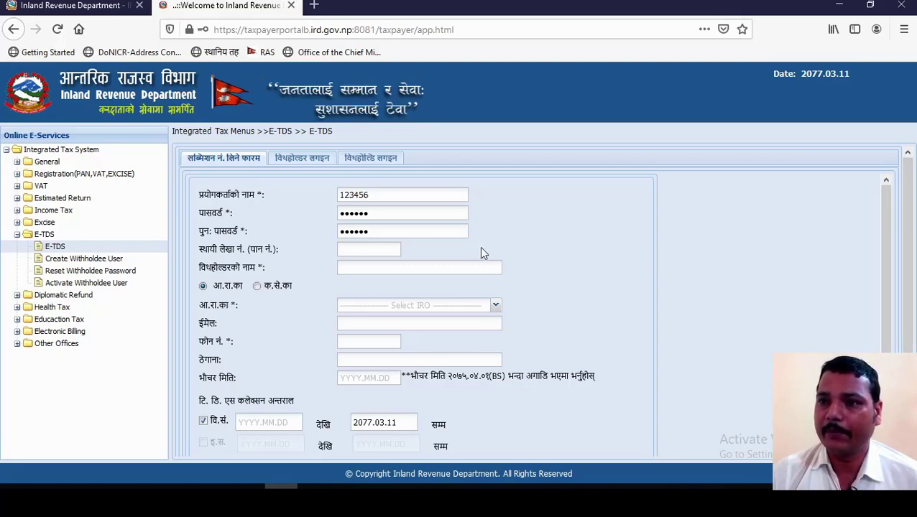
Step: Enter 'abc office' as the withholder name
left_click(360, 269)
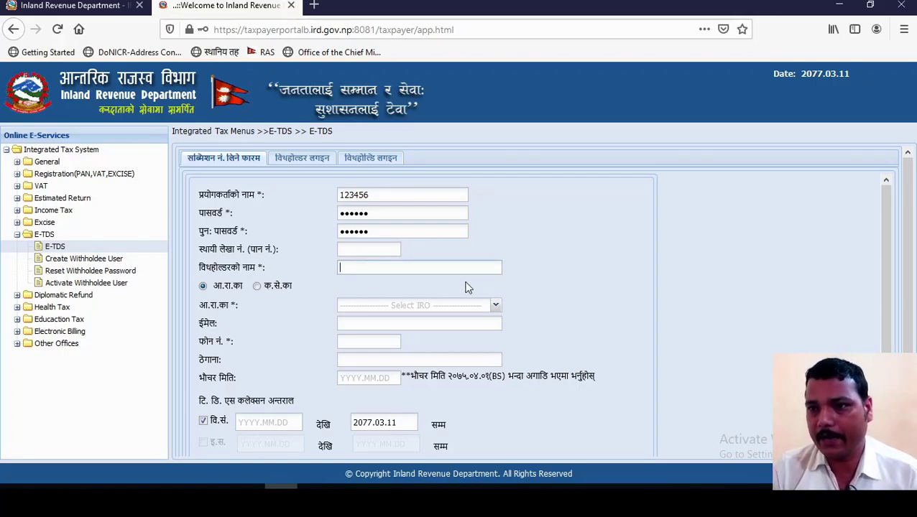
type("abc office")
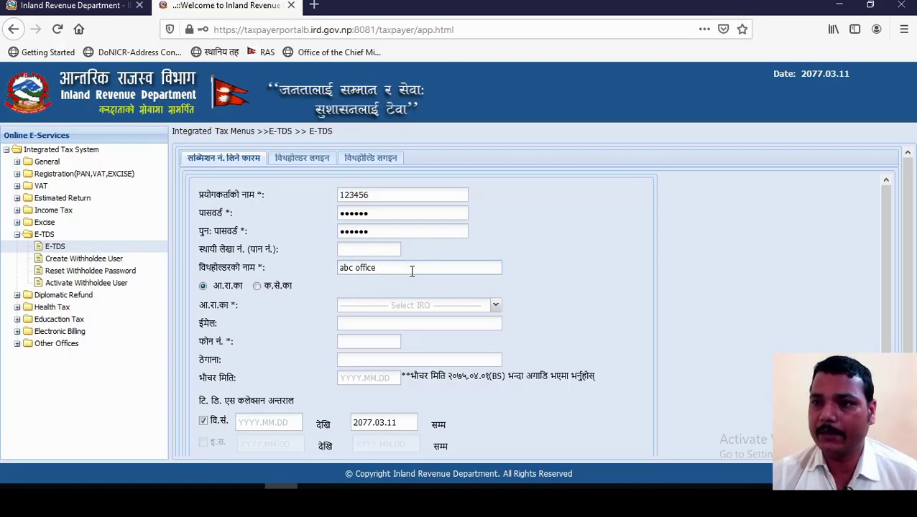
key("Tab")
key("Tab")
key("alt+Down")
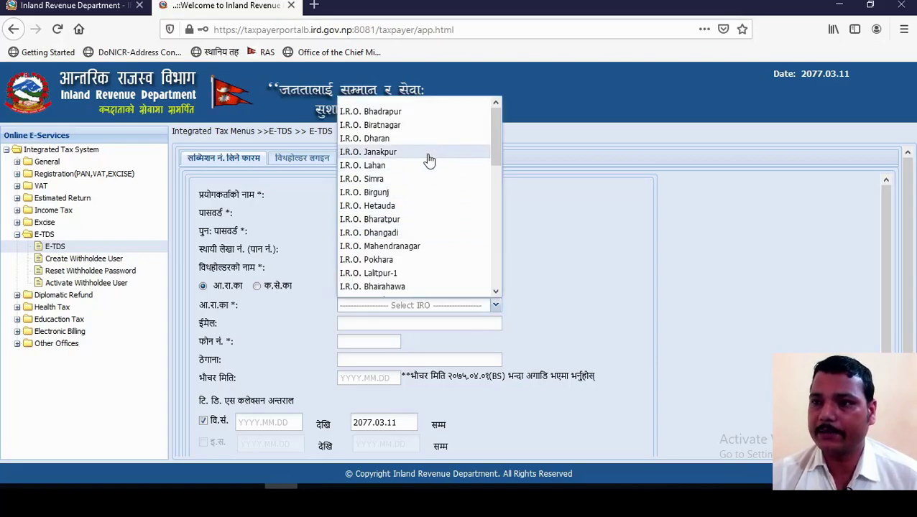
Step: Choose I.R.O. Dharan as the IRO office and fill in the withholder's e-mail address
mouse_move(490, 130)
left_mouse_down()
mouse_move(491, 258)
mouse_move(499, 115)
left_mouse_up()
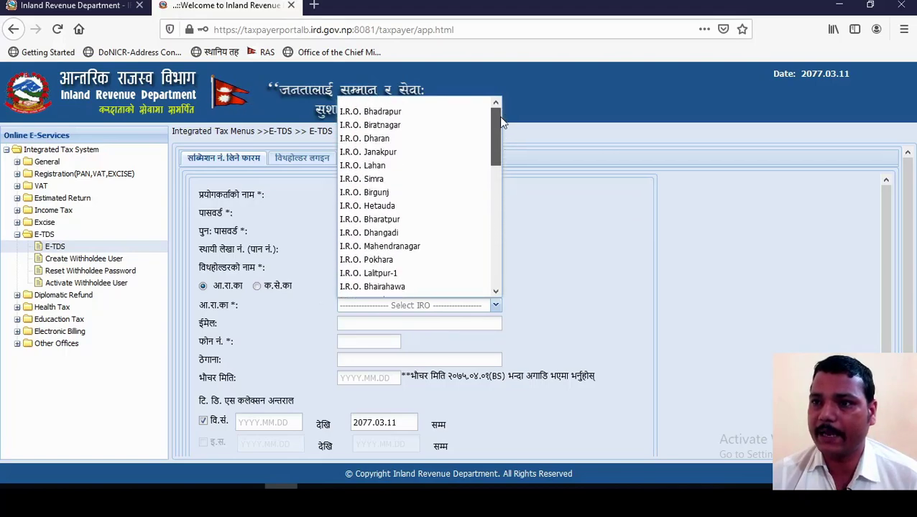
left_click(568, 243)
left_click(496, 309)
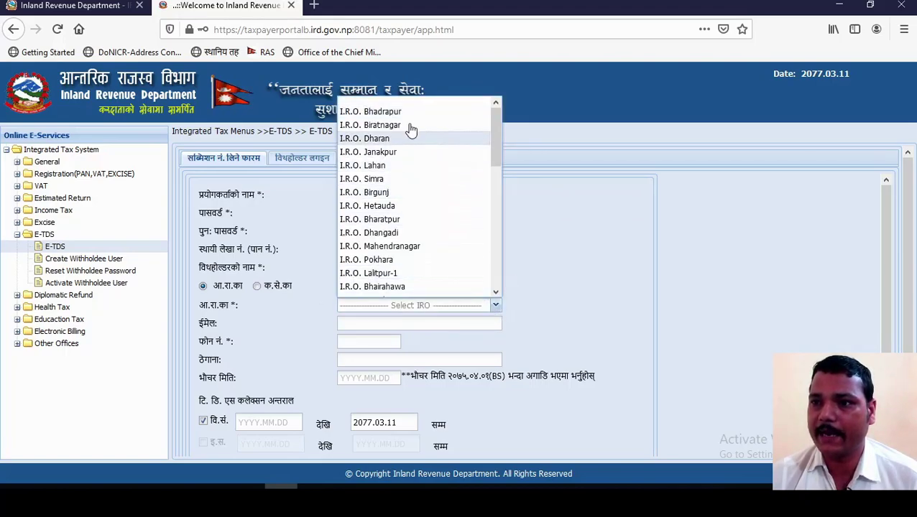
left_click(570, 255)
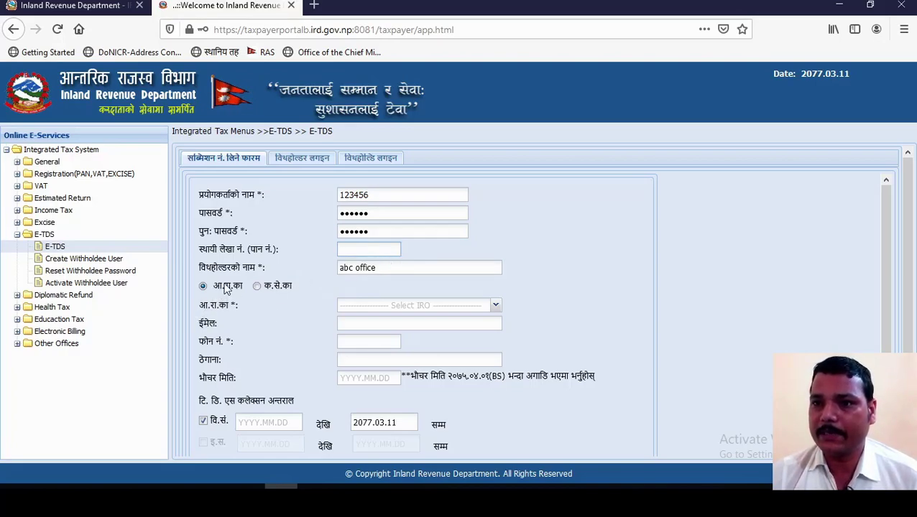
left_click(496, 307)
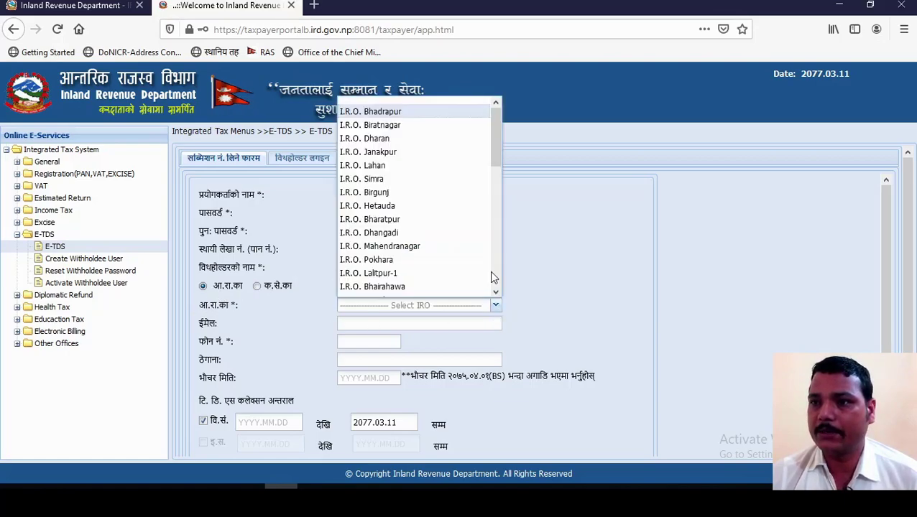
left_click(394, 139)
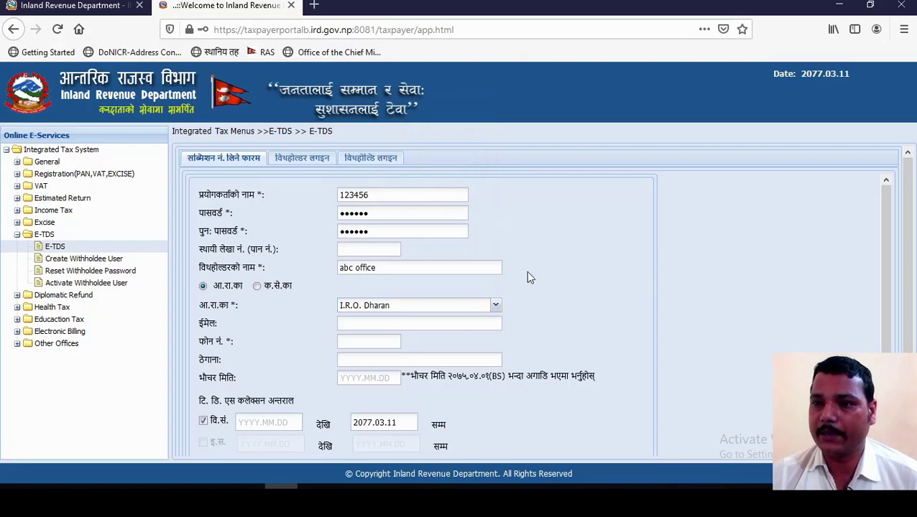
left_click(426, 326)
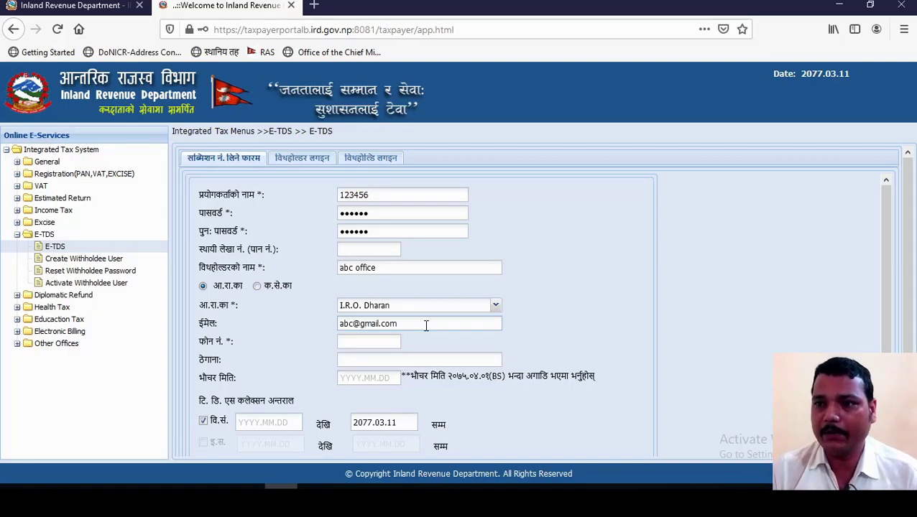
Step: Enter the withholder's phone number in फोन नं. and address in ठेगाना
left_click(355, 343)
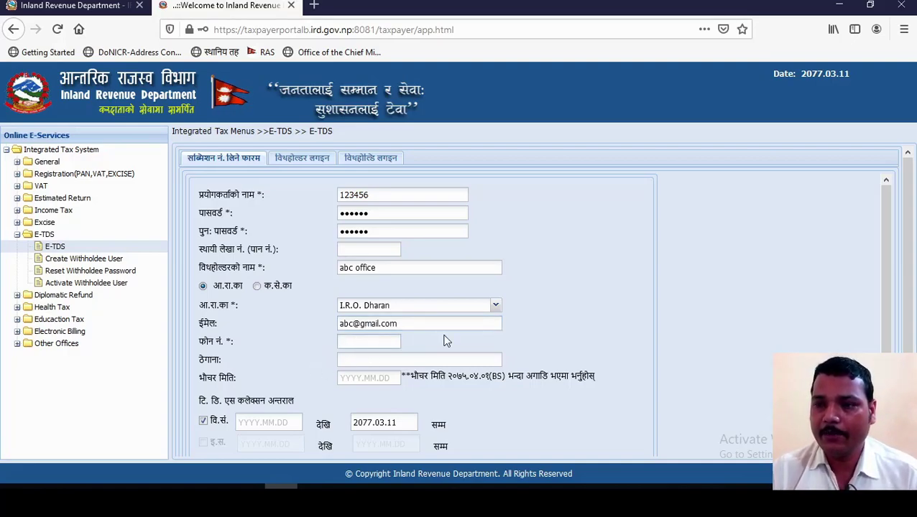
type("025025025")
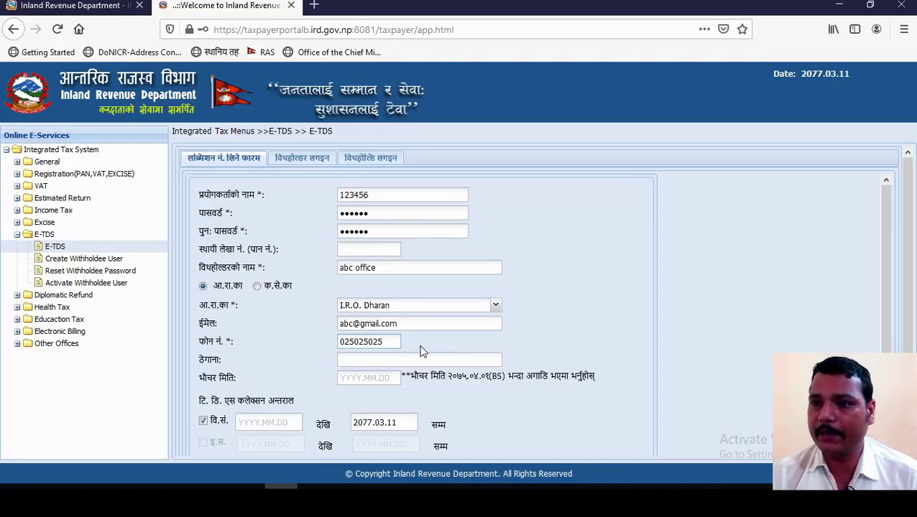
scroll(420, 351, "down", 2)
scroll(401, 325, "down", 3)
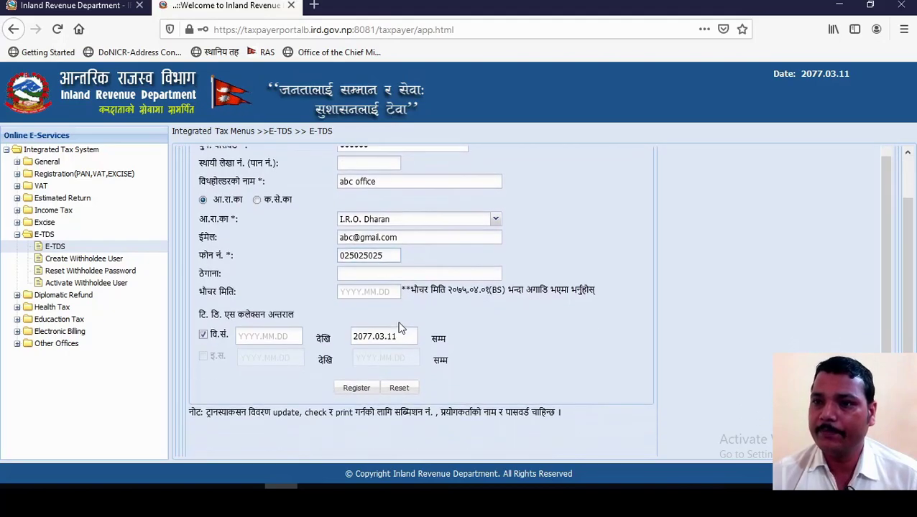
left_click(419, 275)
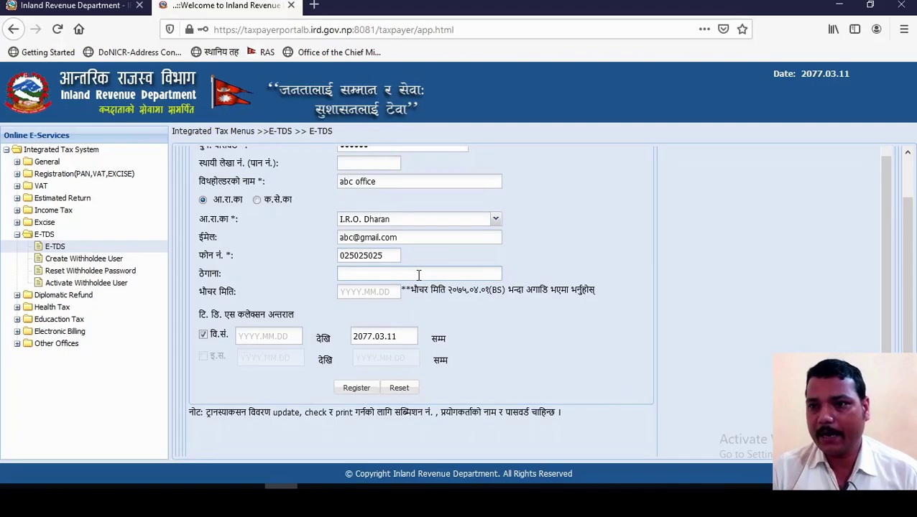
type("Dhar")
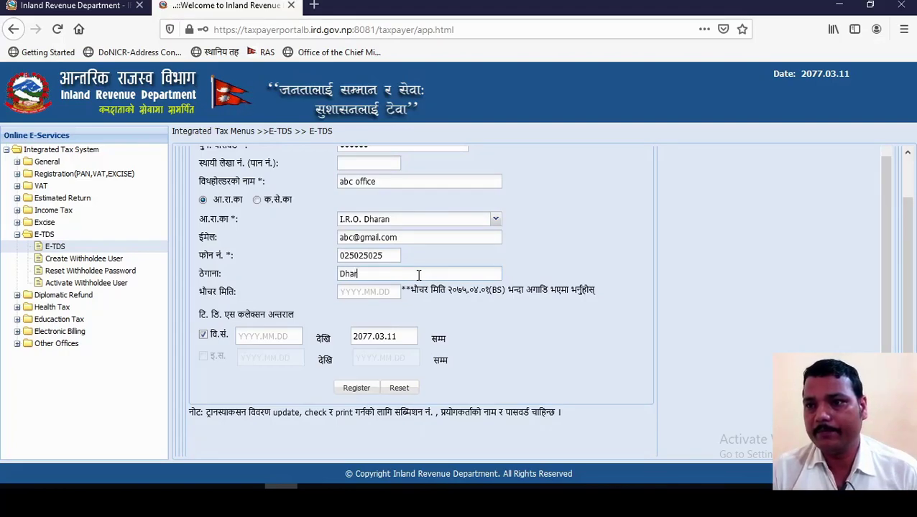
type("an")
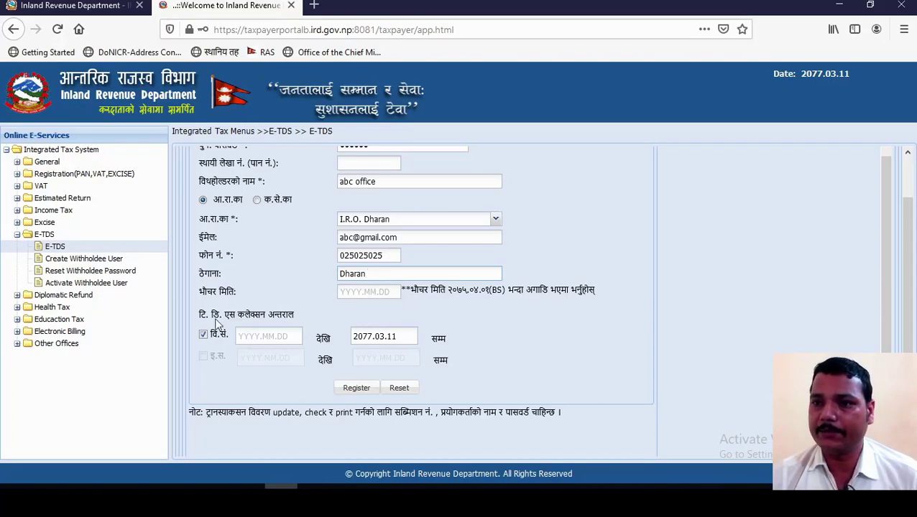
scroll(219, 316, "down", 2)
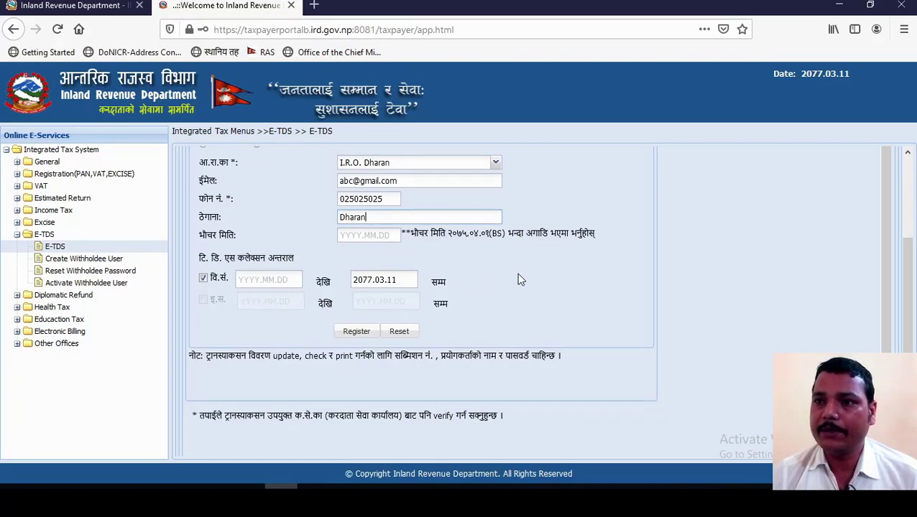
Step: Set the TDS period from 2077.01.01 to 2077.01.31 and register the submission
left_click(261, 281)
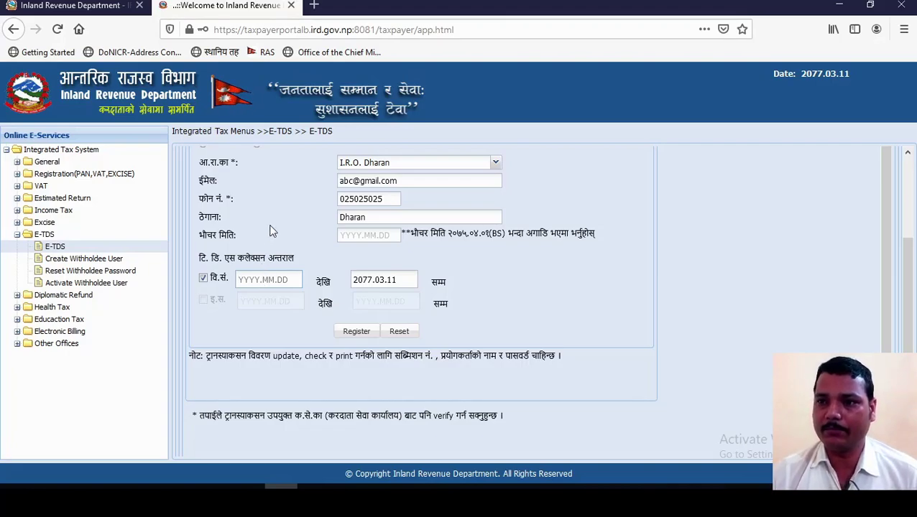
type("2")
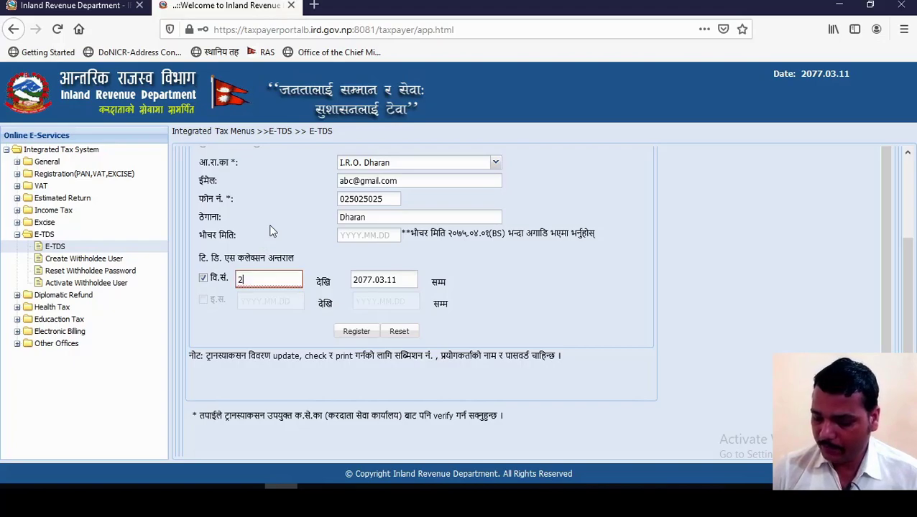
type("077.01.01")
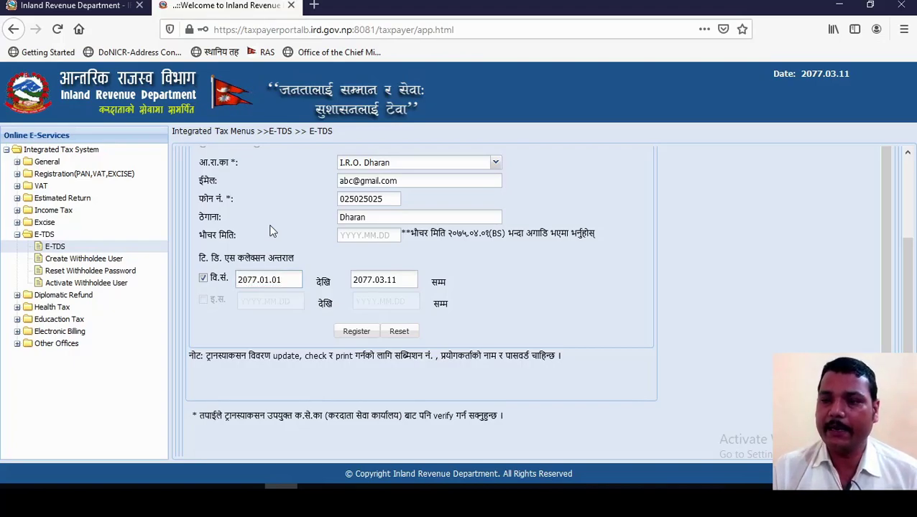
left_click(383, 280)
key("shift+Right")
key("shift+Right")
key("shift+Right")
key("shift+Right")
type("1.31")
key("Tab")
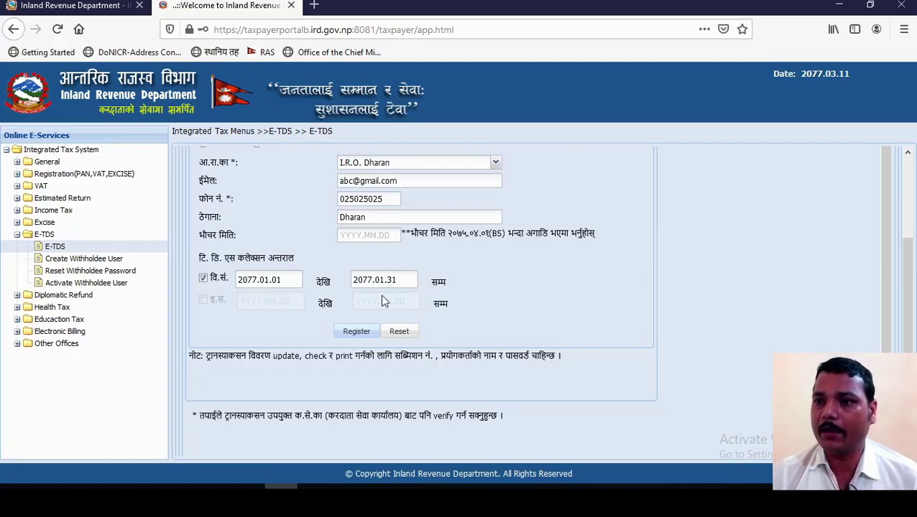
left_click(358, 331)
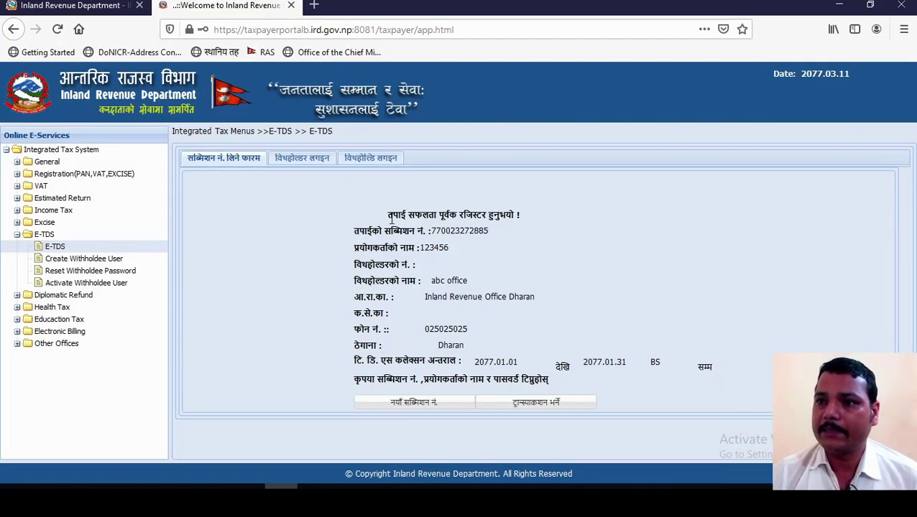
Step: Highlight the success message, submission number and username, then go to transaction entry
left_click_drag(387, 216, 501, 216)
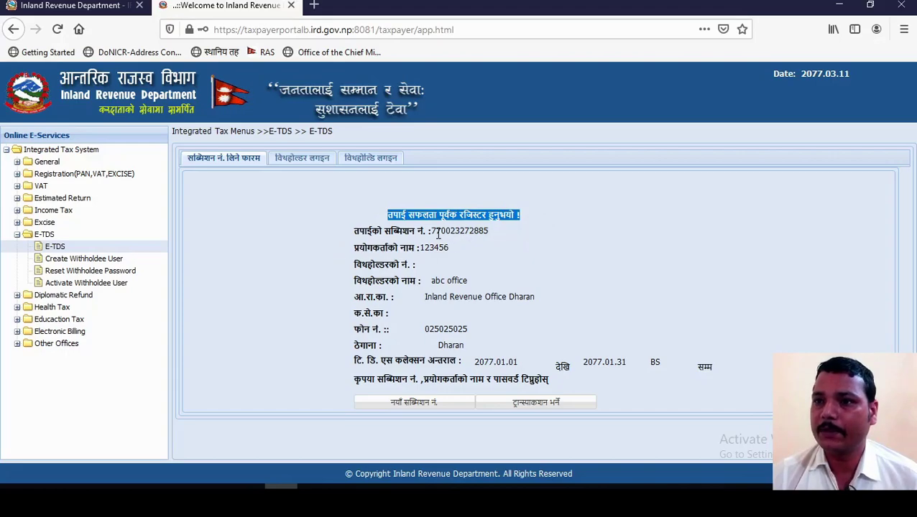
left_click_drag(431, 231, 489, 230)
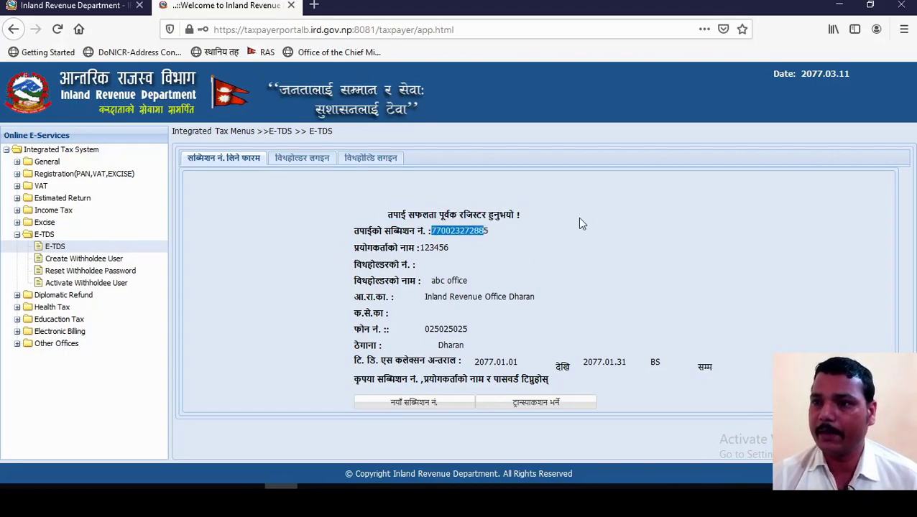
left_click_drag(419, 247, 454, 249)
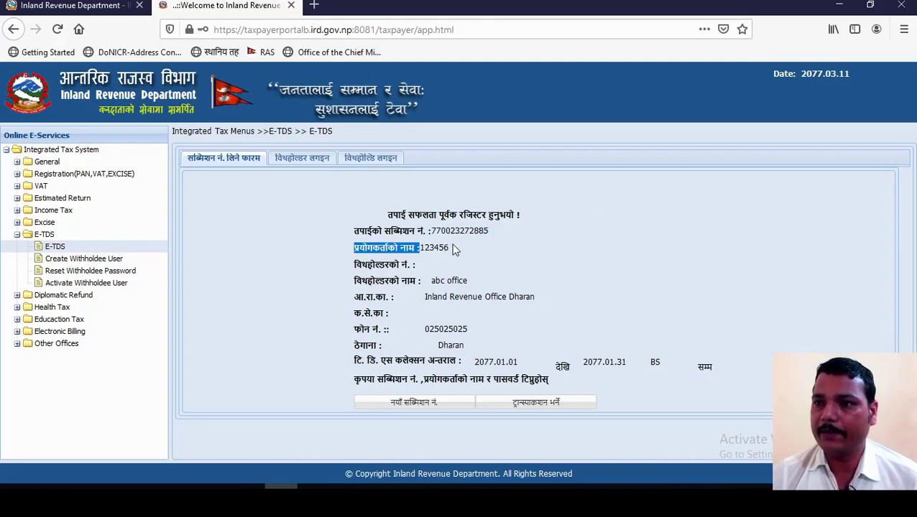
left_click(431, 247)
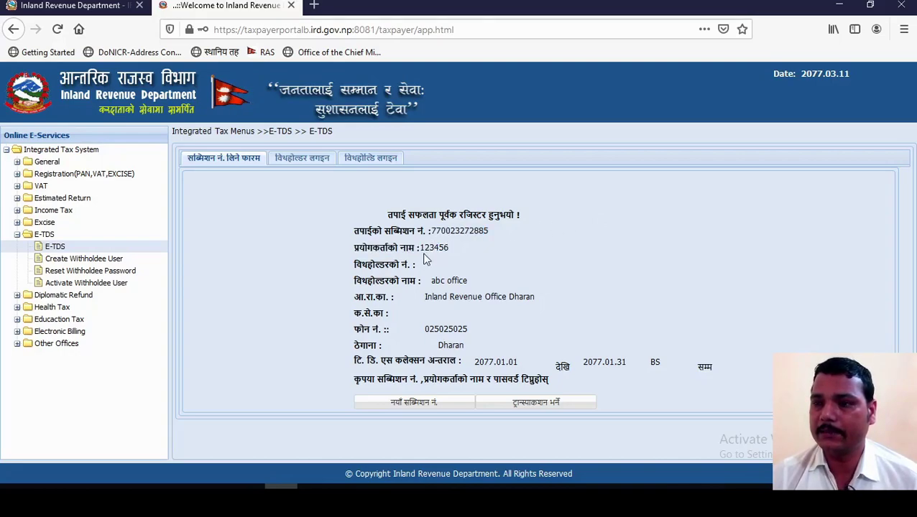
left_click_drag(425, 248, 451, 251)
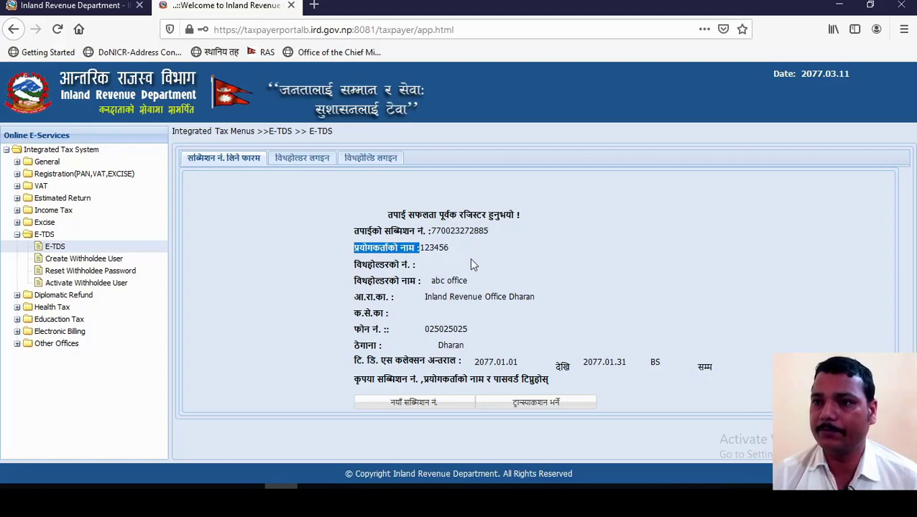
left_click(450, 249)
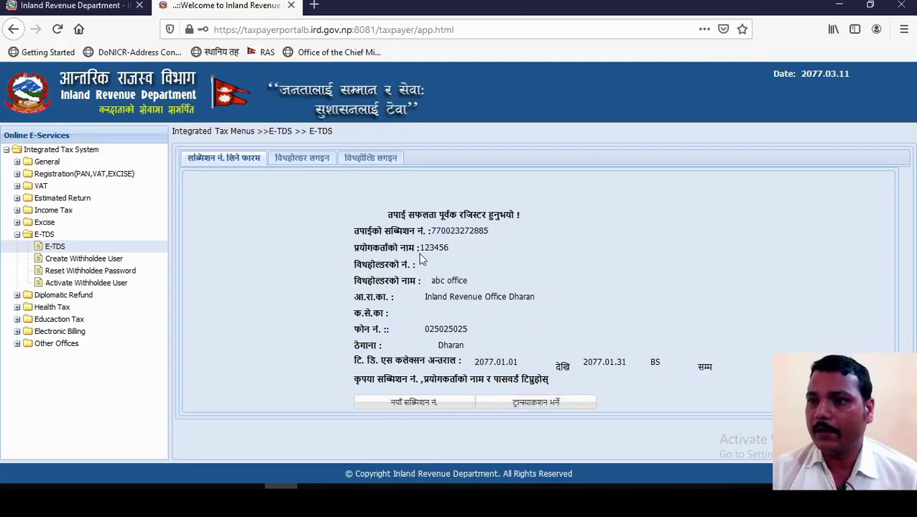
left_click_drag(431, 230, 492, 230)
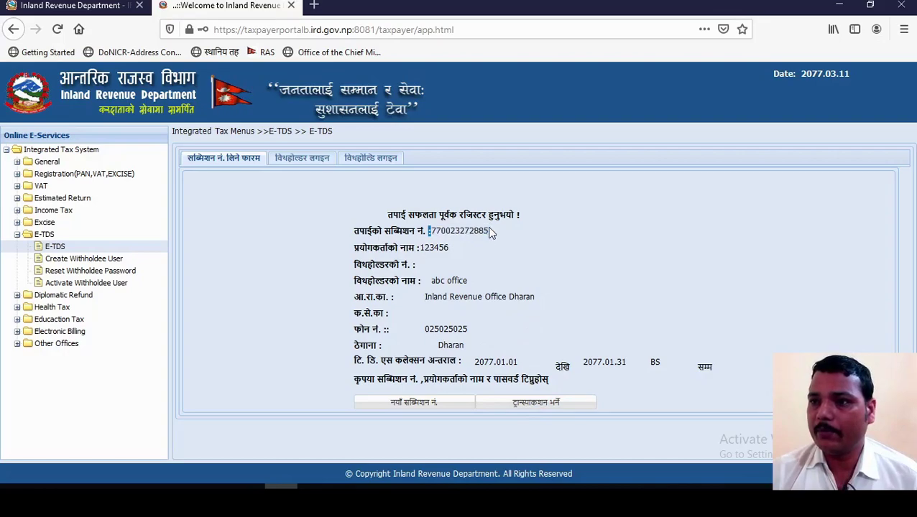
left_click(527, 408)
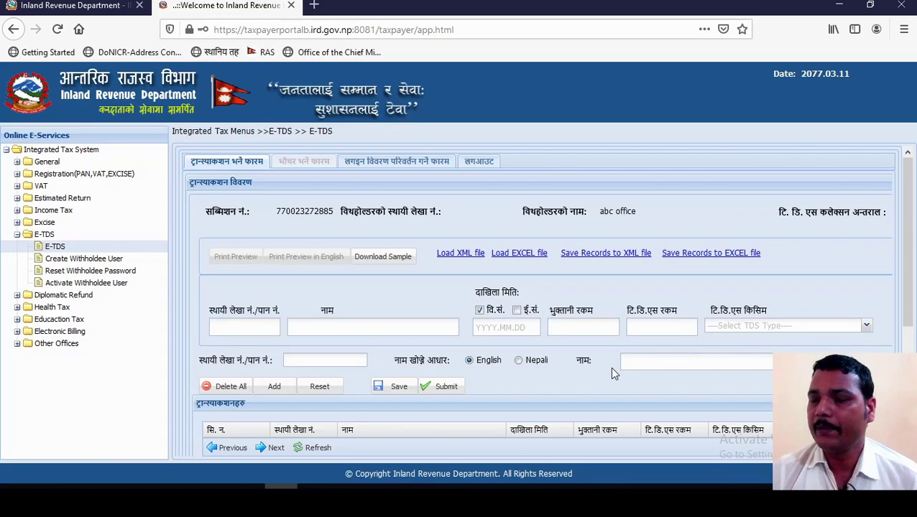
scroll(424, 300, "down", 2)
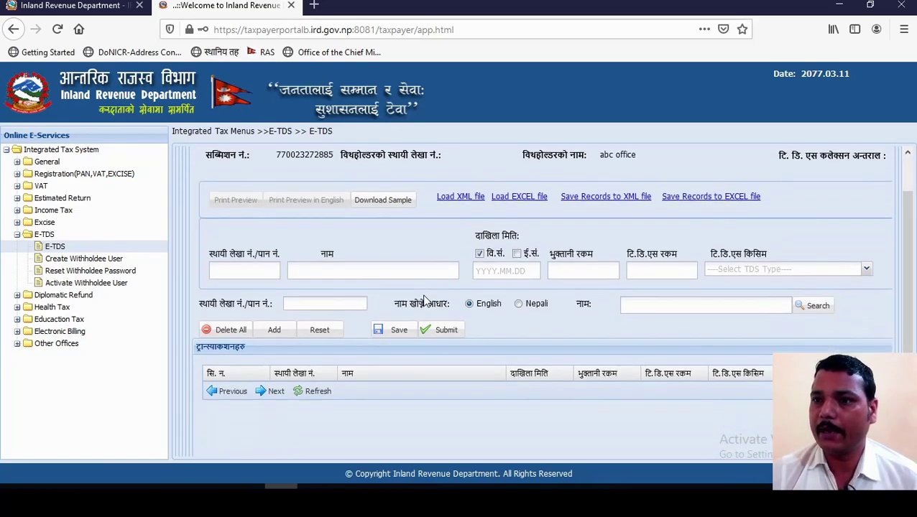
scroll(428, 280, "up", 2)
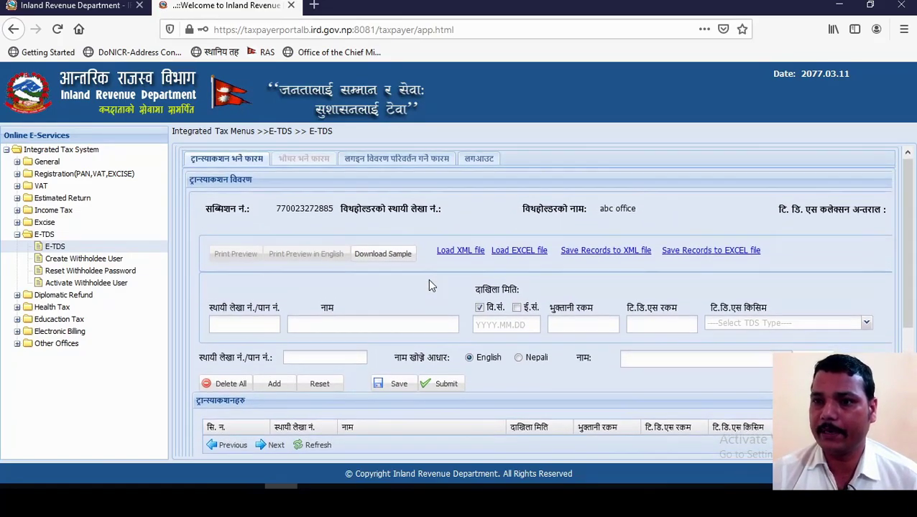
scroll(429, 284, "down", 2)
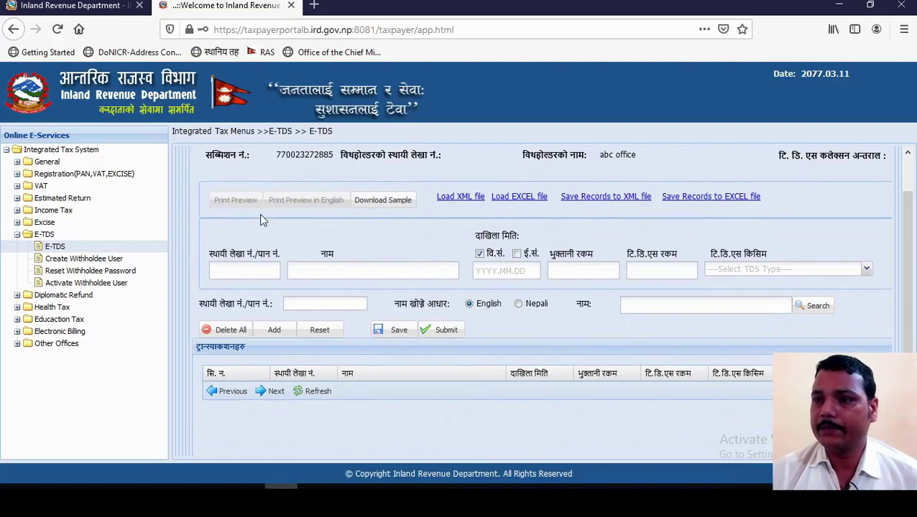
left_click(230, 274)
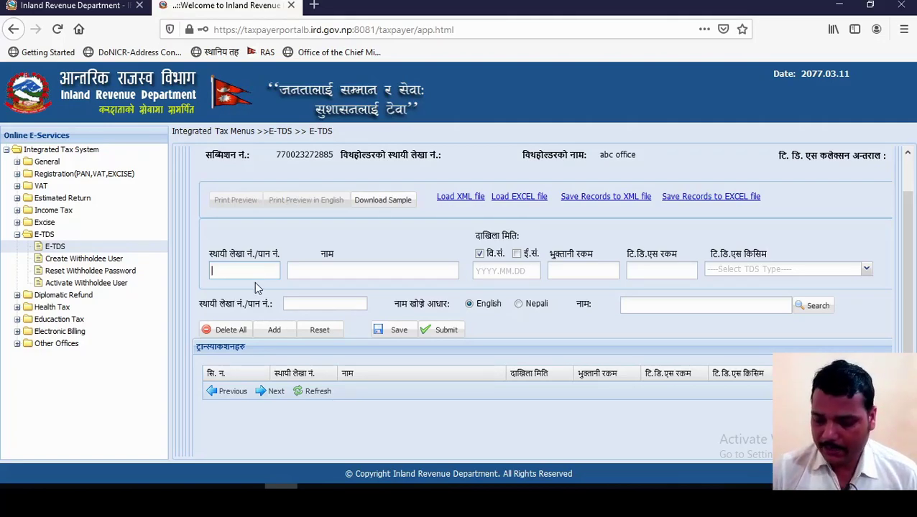
Step: Enter the withholdee's PAN, date 2077.01.31, payment 20000 and TDS amount 200
type("600")
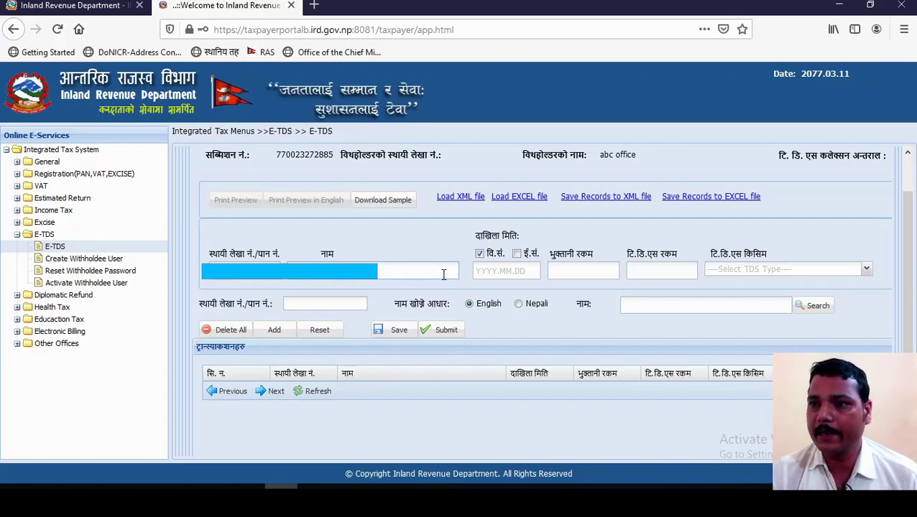
left_click(496, 271)
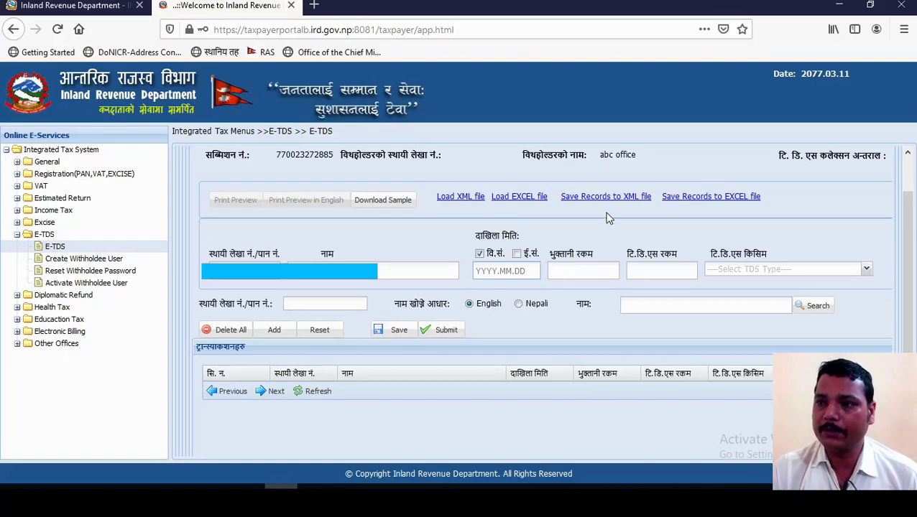
type("2077.01.32")
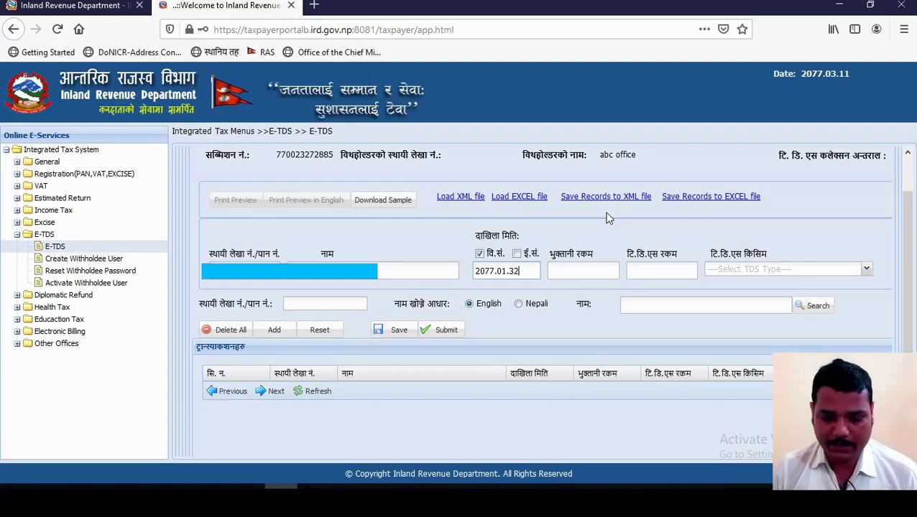
key("BackSpace")
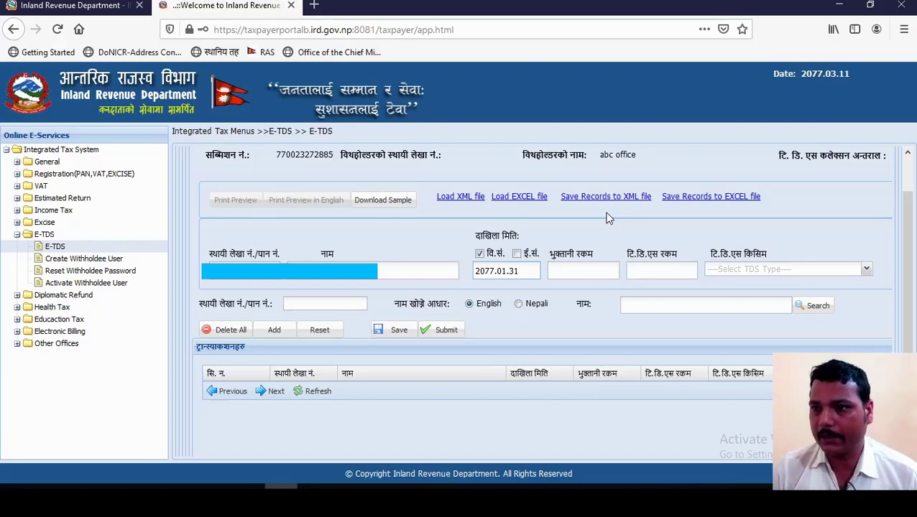
key("Tab")
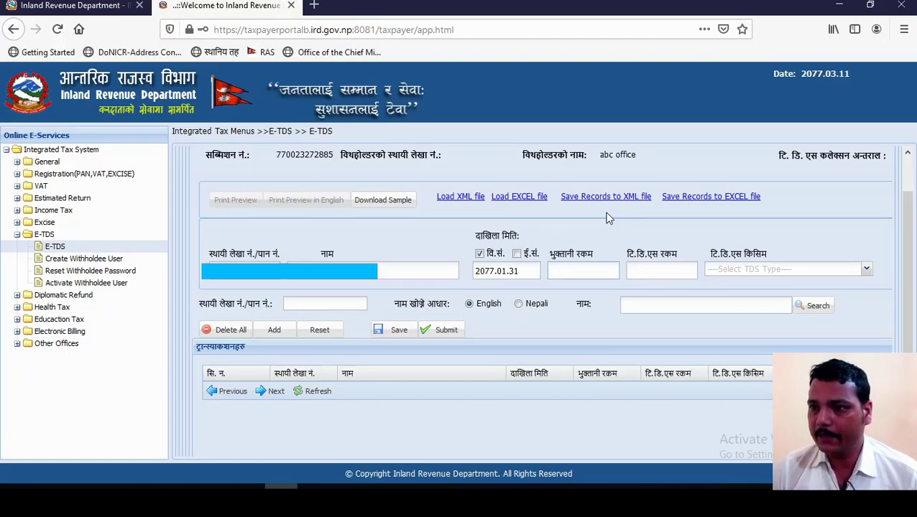
type("20000")
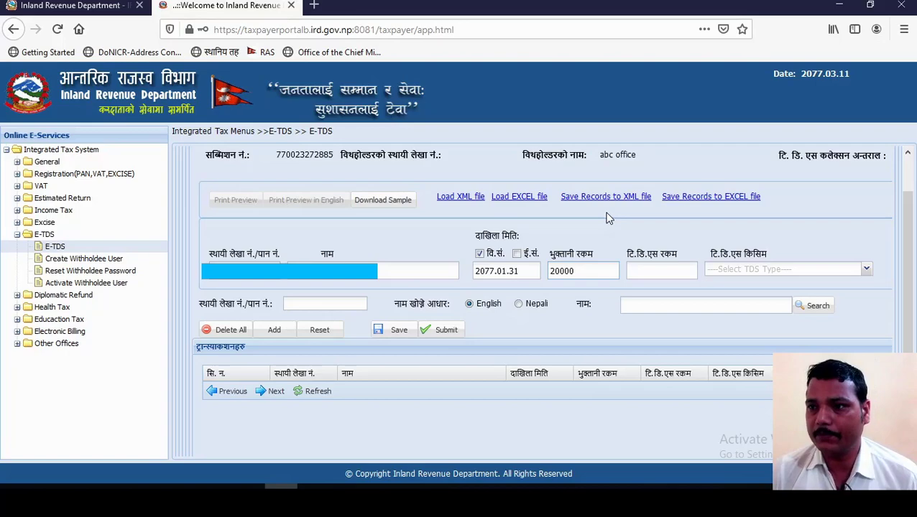
key("Tab")
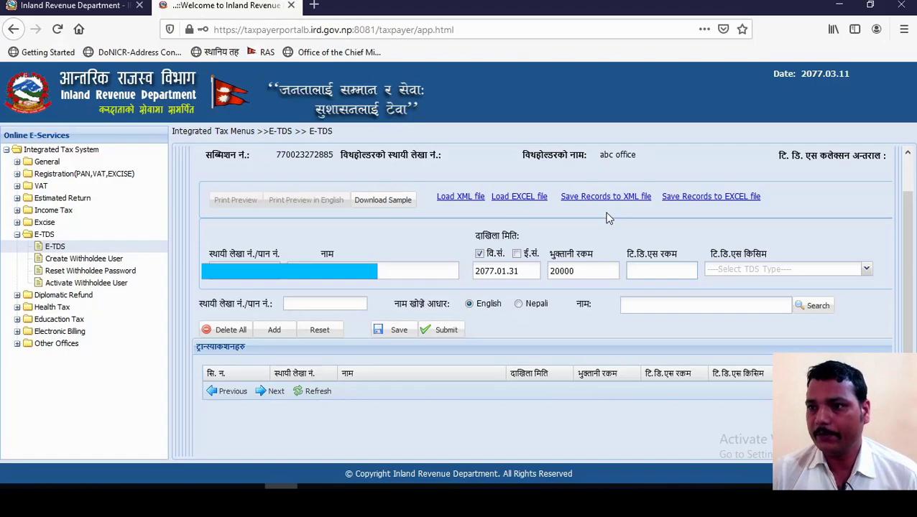
type("200")
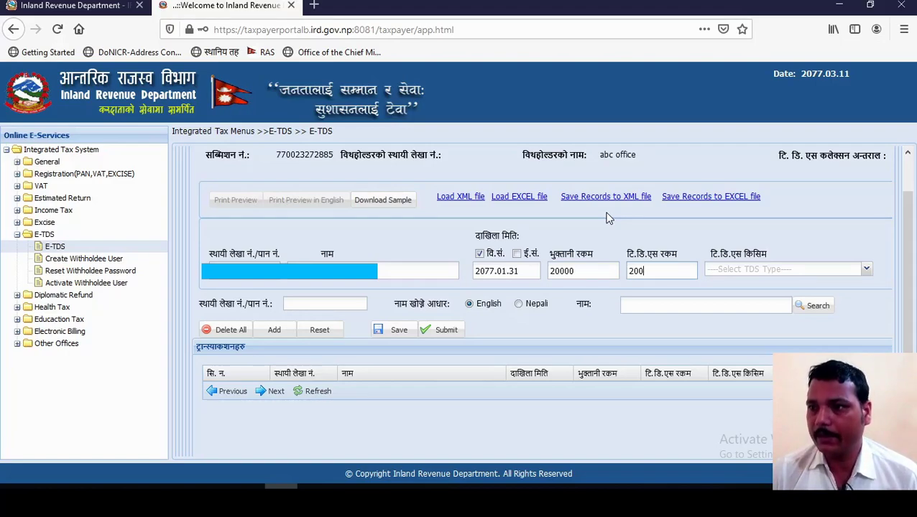
Step: Choose (33) 11211 Social Security Tax as the TDS type
left_click(782, 272)
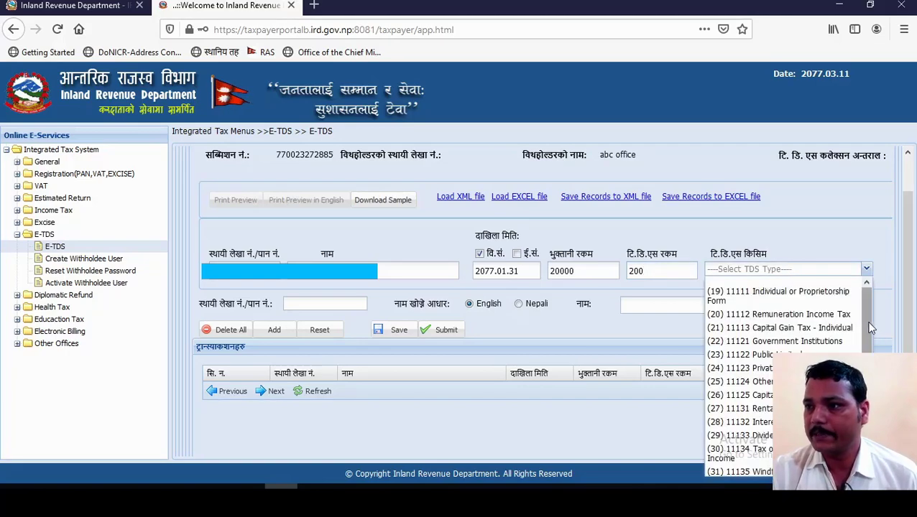
scroll(865, 334, "down", 1)
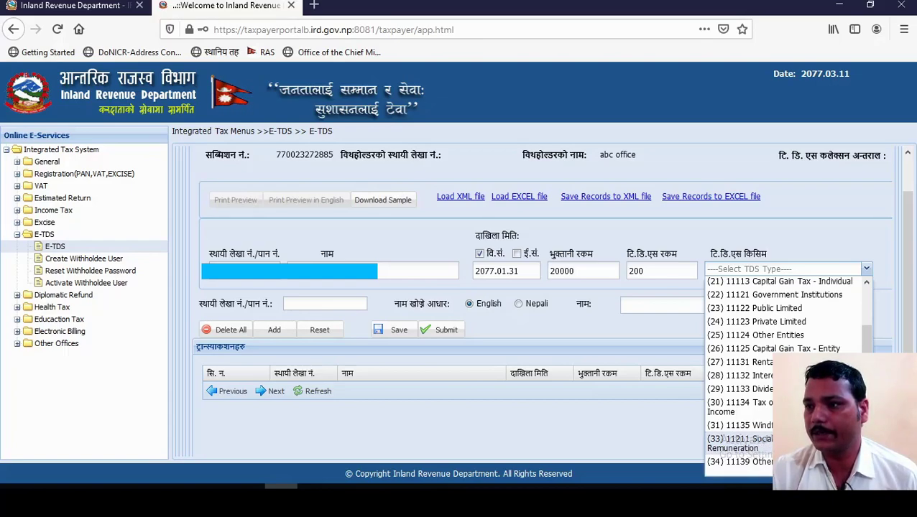
left_click(744, 442)
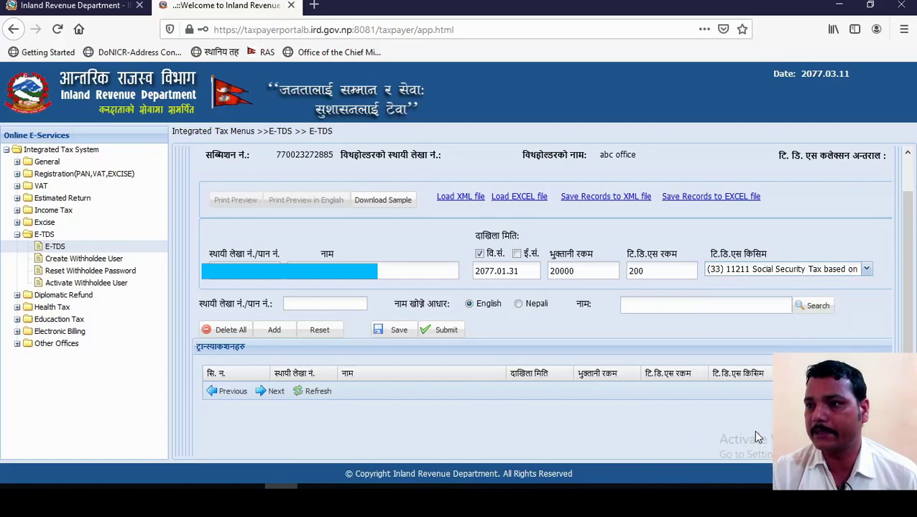
Step: Add the first transaction, then enter the next PAN, date 2077.01.31, payment 10000, TDS 1000
left_click(275, 333)
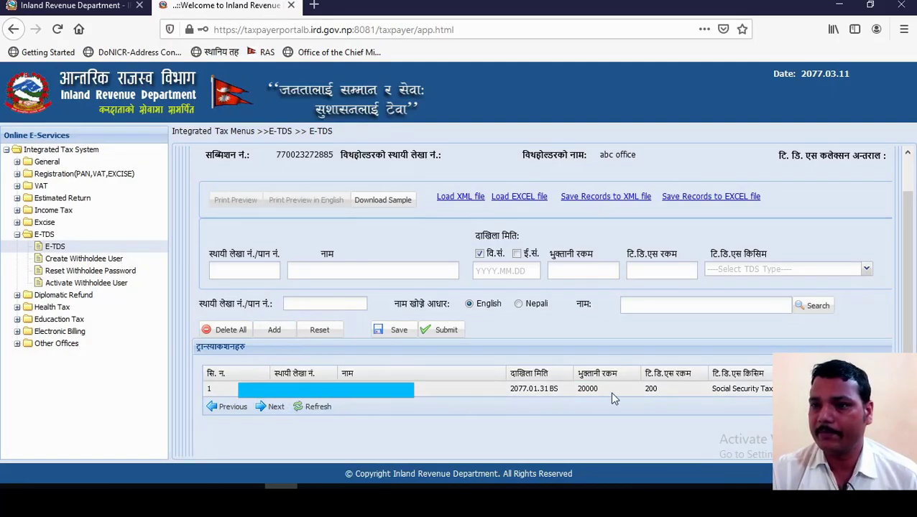
left_click(245, 268)
type("60")
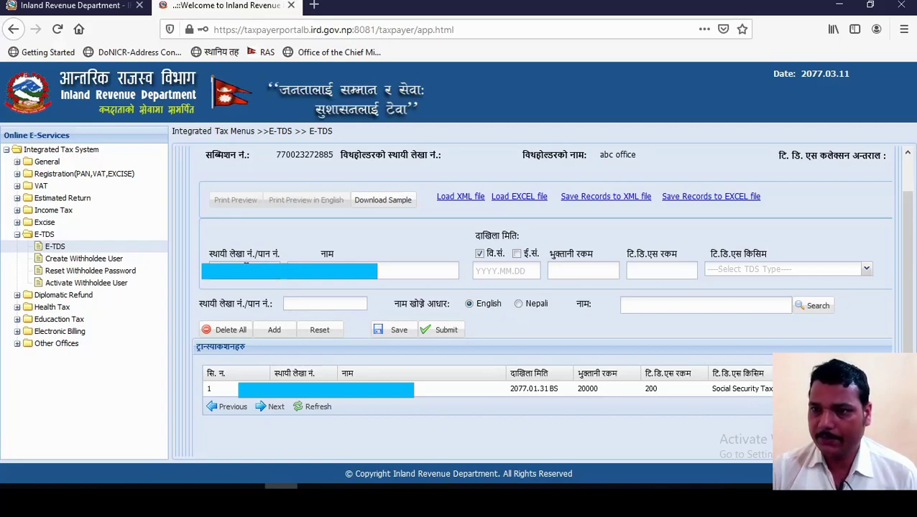
left_click(505, 271)
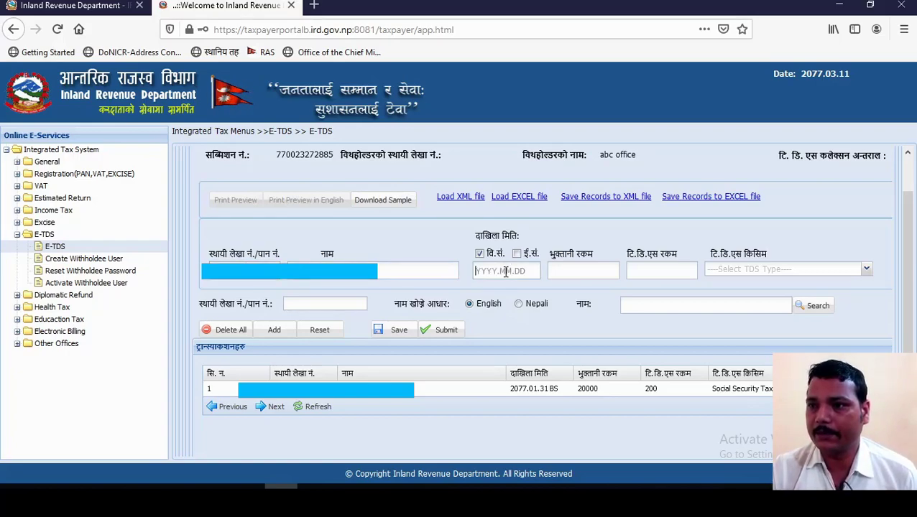
type("2077.01.31")
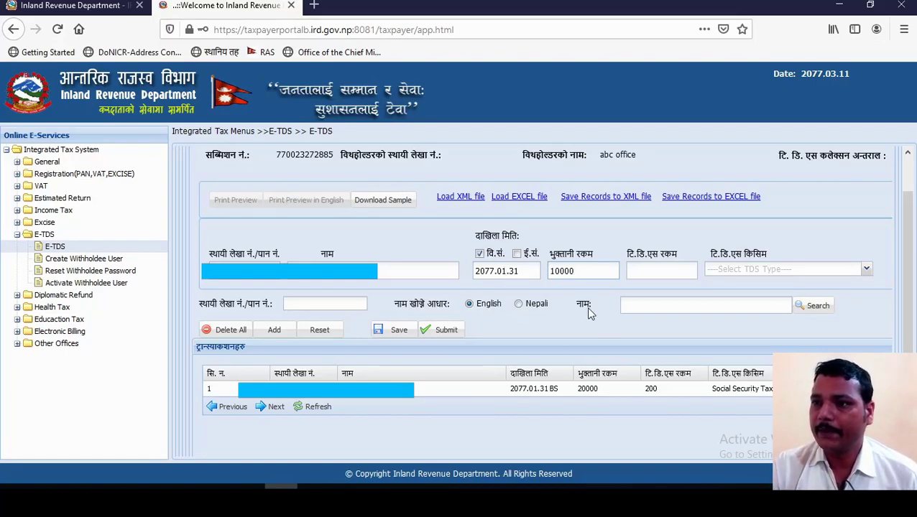
key("Tab")
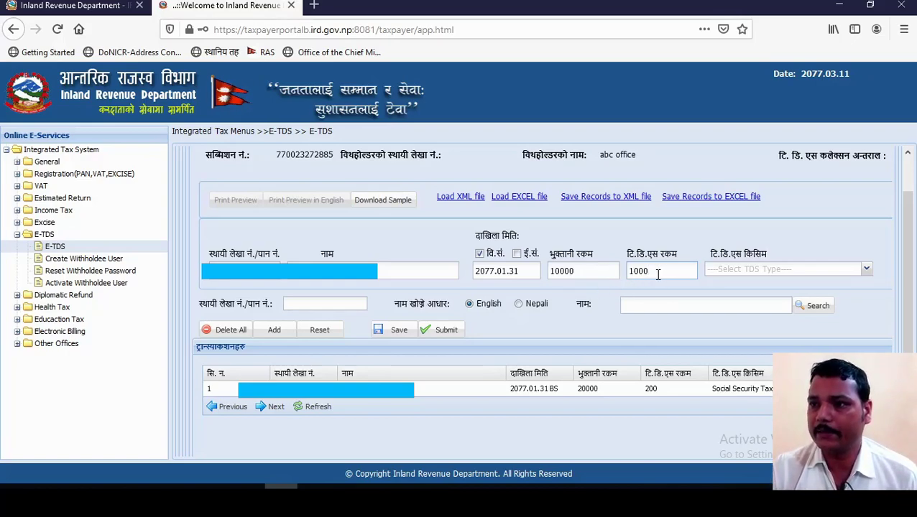
Step: Set the TDS type to (20) 11112 Remuneration Income Tax and add the transaction
left_click(767, 276)
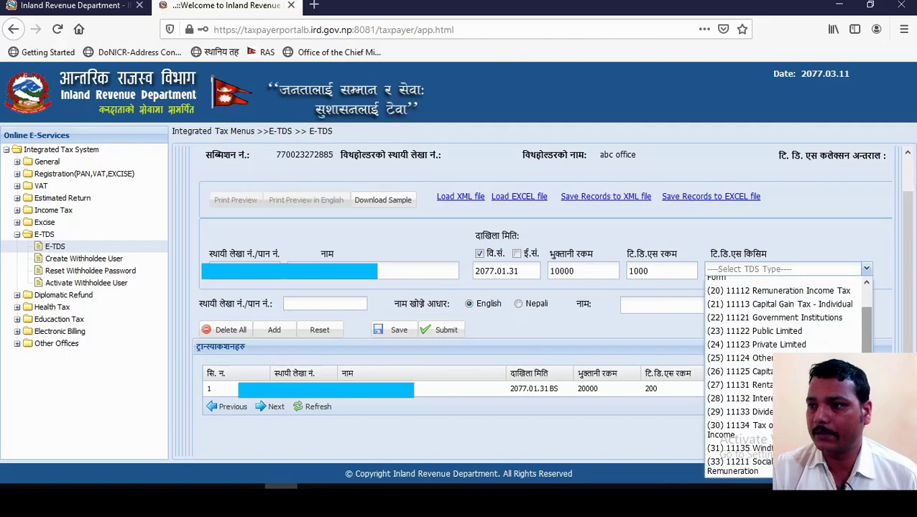
scroll(868, 308, "up", 1)
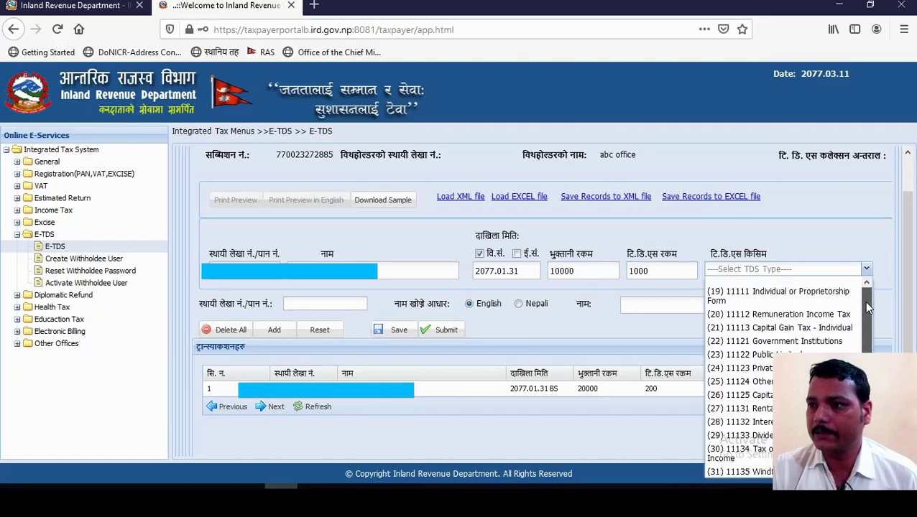
left_click(787, 319)
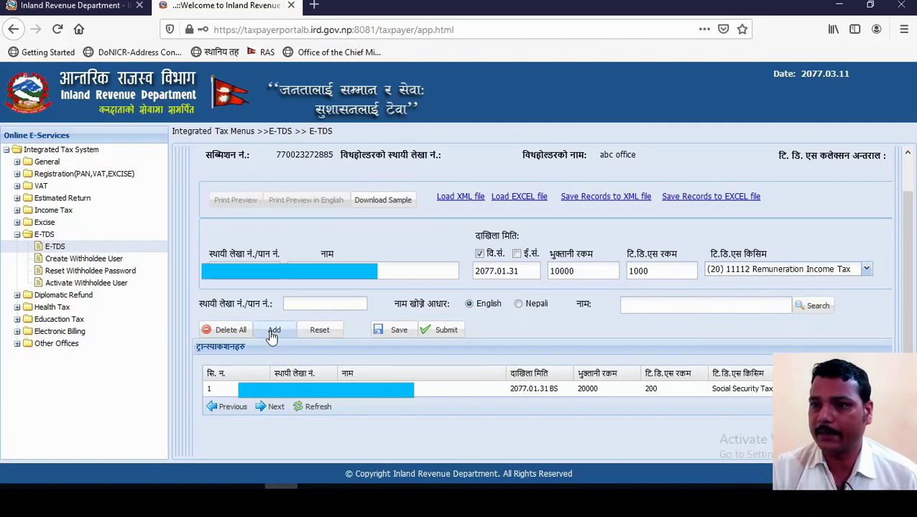
left_click(273, 332)
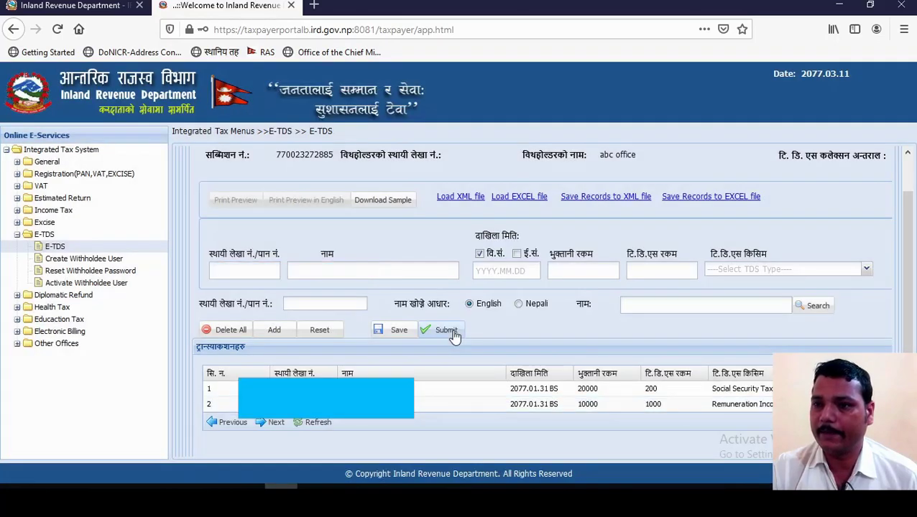
Step: Enter the new withholdee's name, date 2077.01.31, payment 5000 and TDS amount 50
left_click(328, 274)
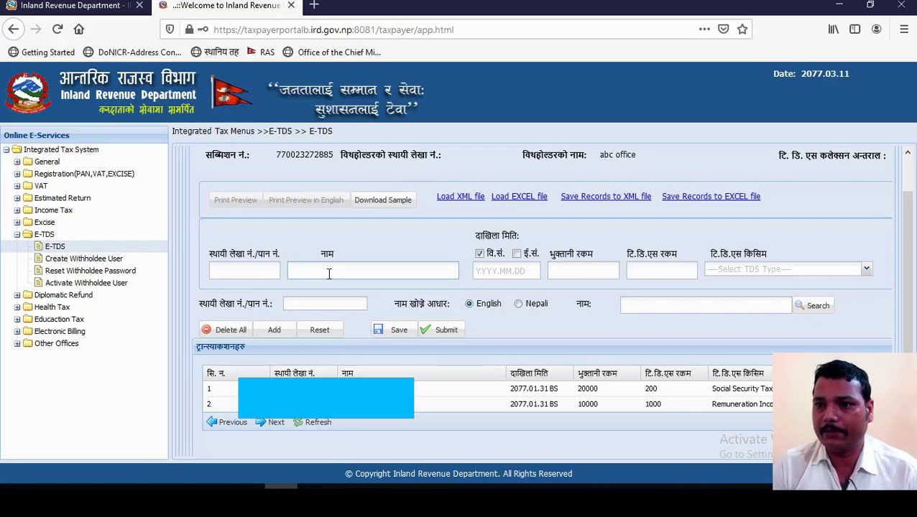
type("d axfb")
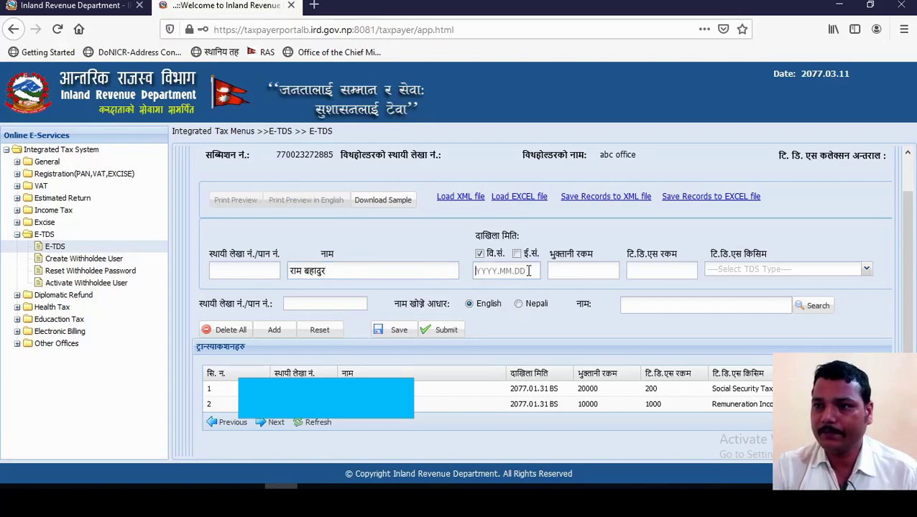
type("2077.01.31")
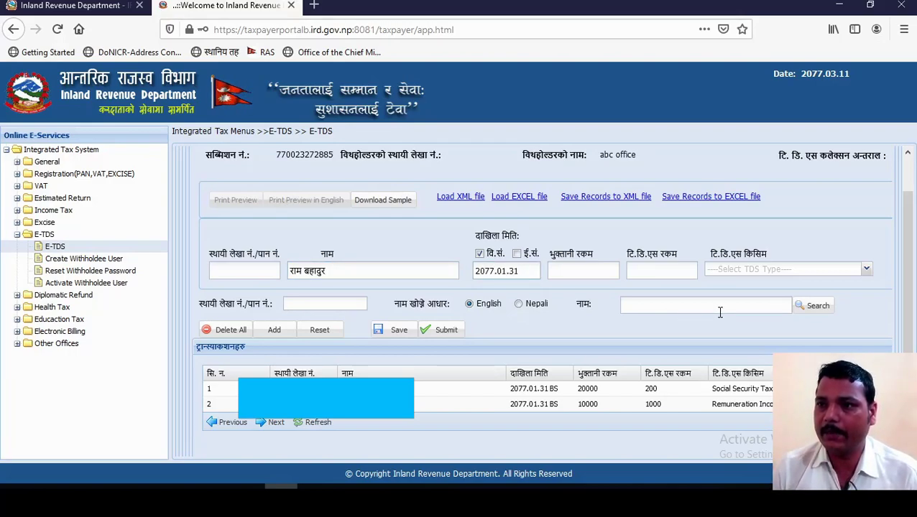
left_click(596, 276)
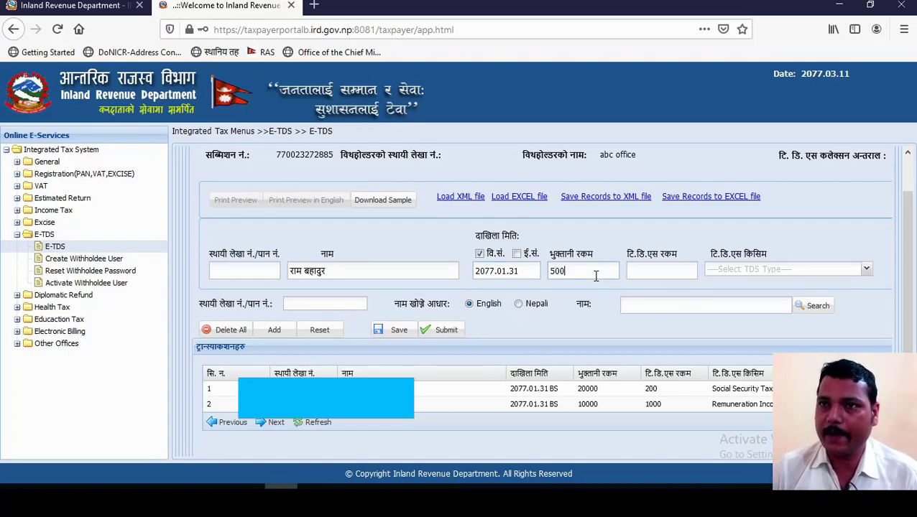
left_click(644, 272)
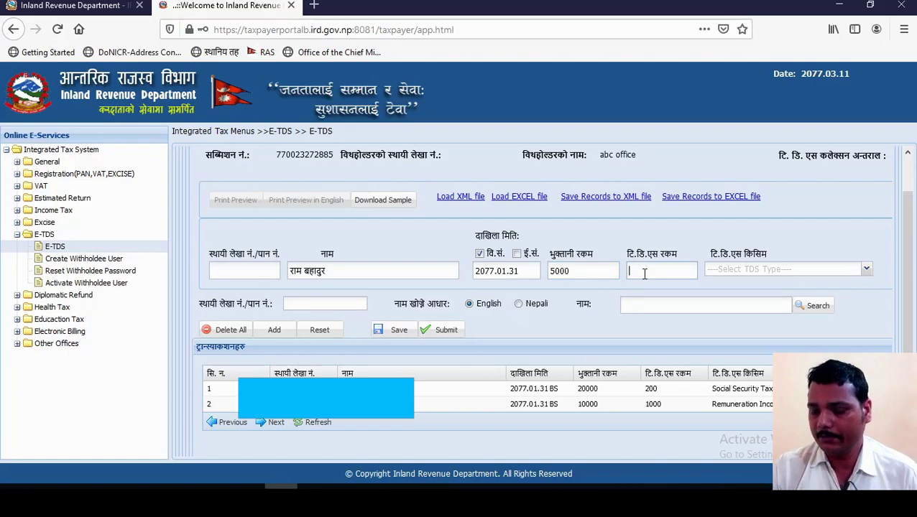
scroll(644, 273, "down", 2)
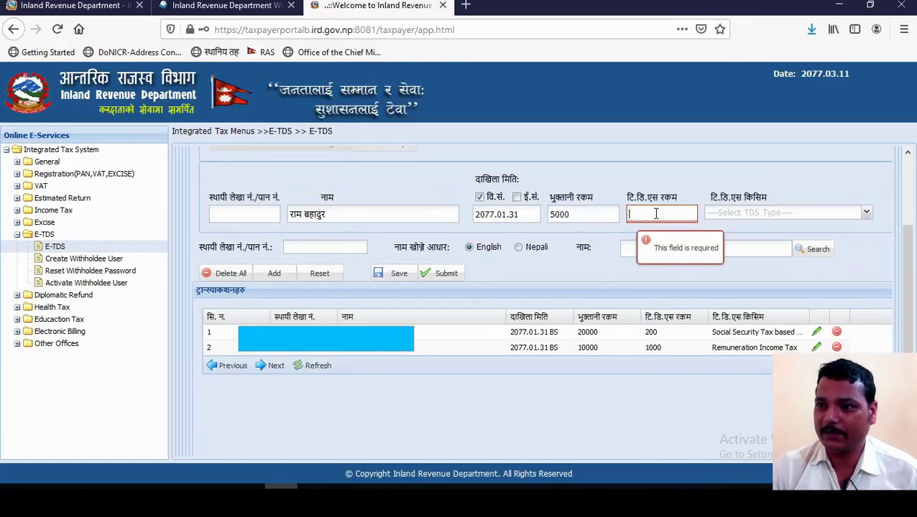
type("500")
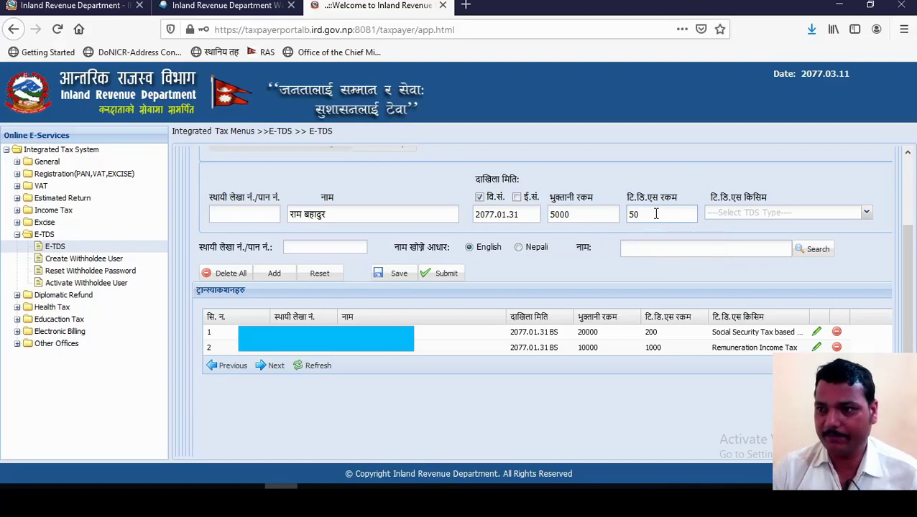
Step: Choose (33) 11211 Social Security Tax and add it as the third transaction
left_click(773, 213)
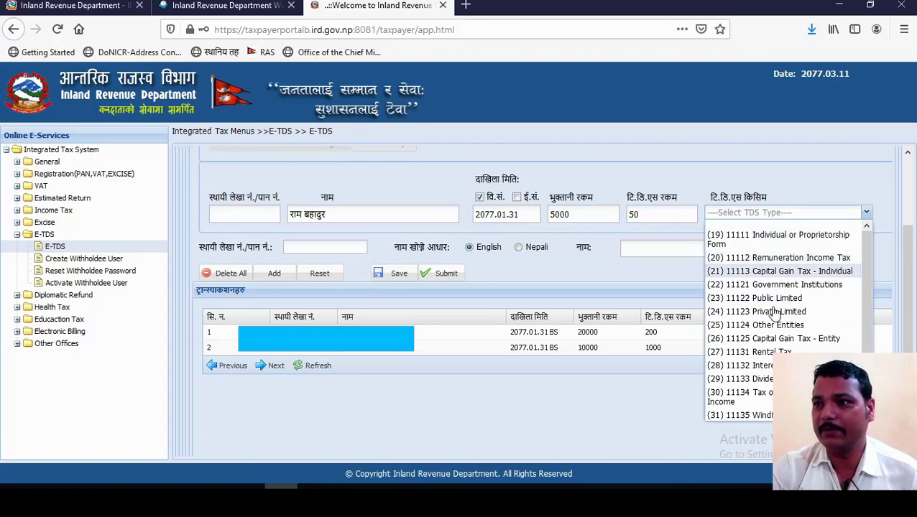
scroll(805, 359, "down", 1)
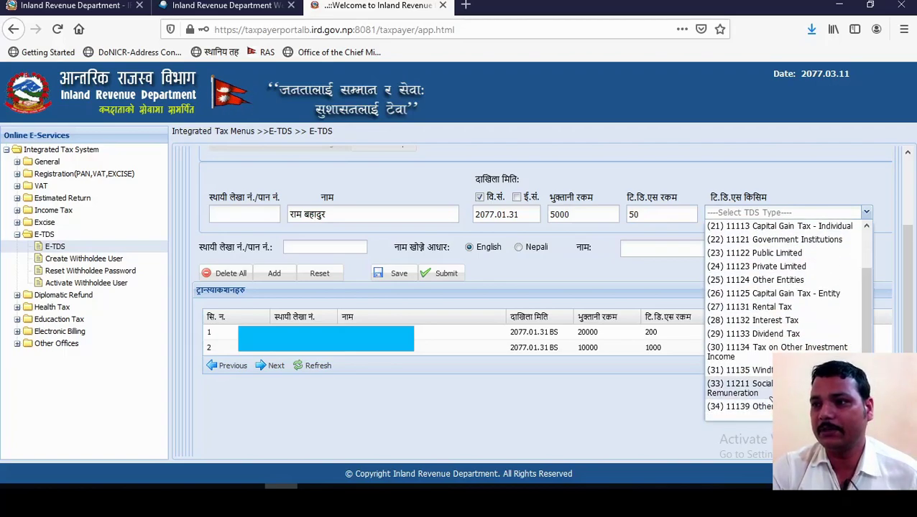
left_click(790, 388)
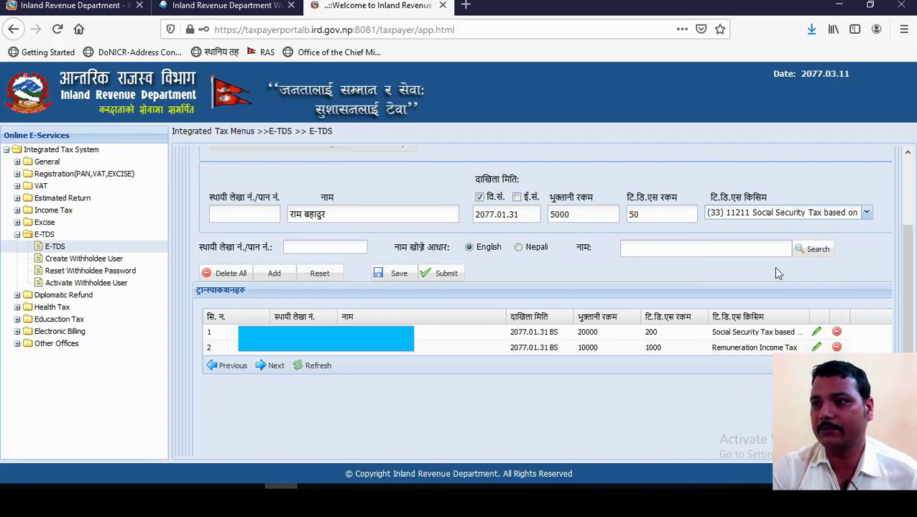
left_click(274, 273)
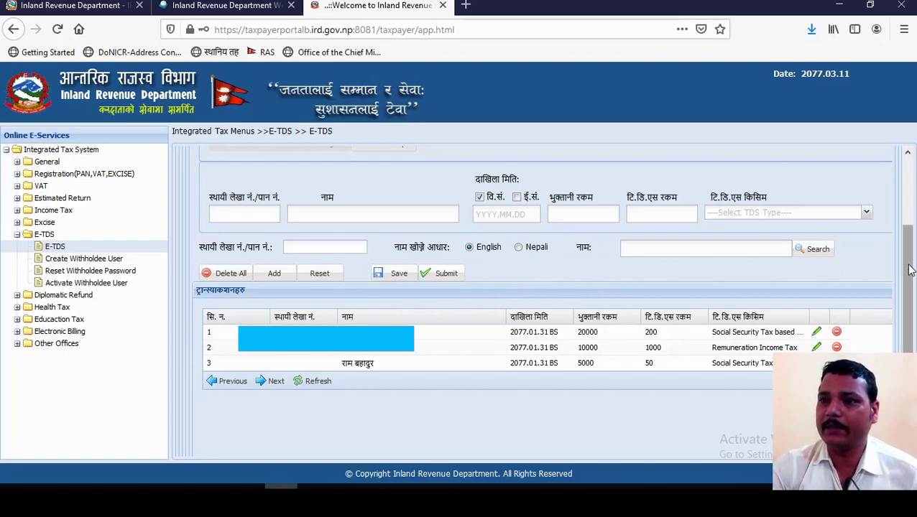
Step: Download 'TDS Transaction Upload Sample File.xls' and open it directly in Excel
scroll(910, 270, "up", 3)
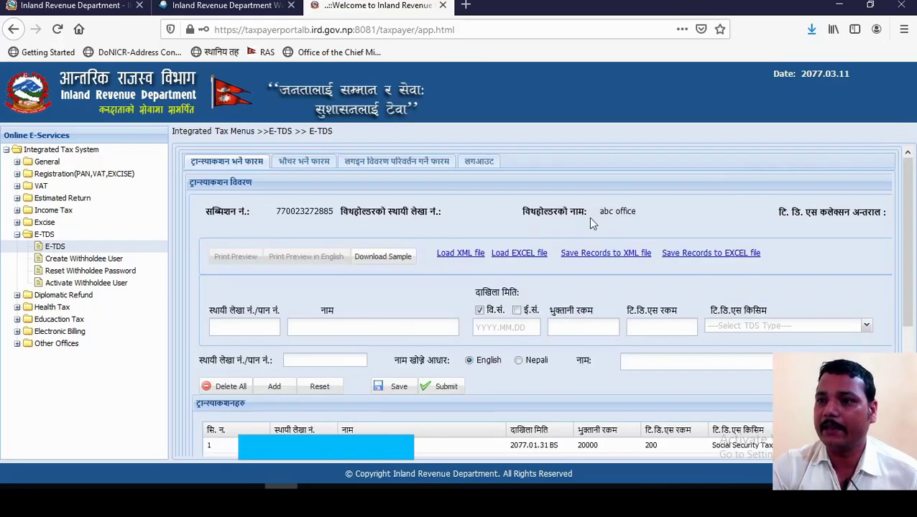
left_click(386, 262)
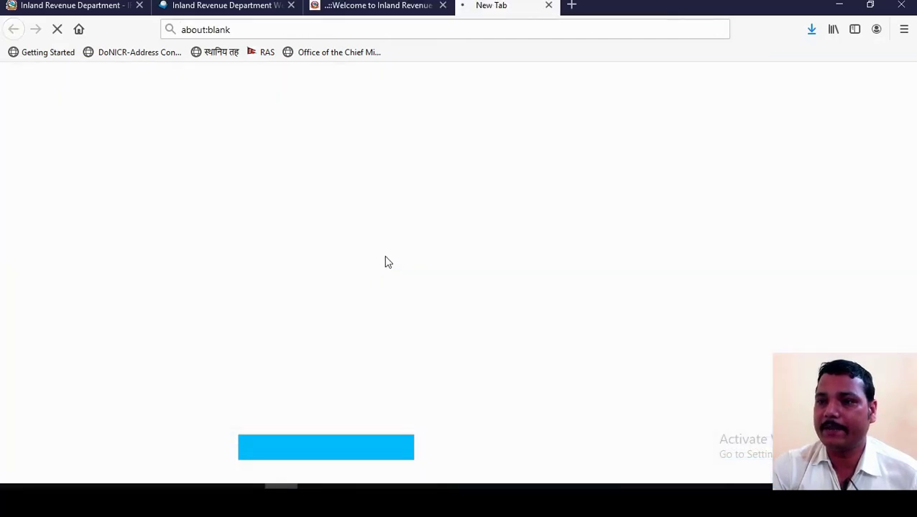
left_click(345, 244)
left_click(511, 318)
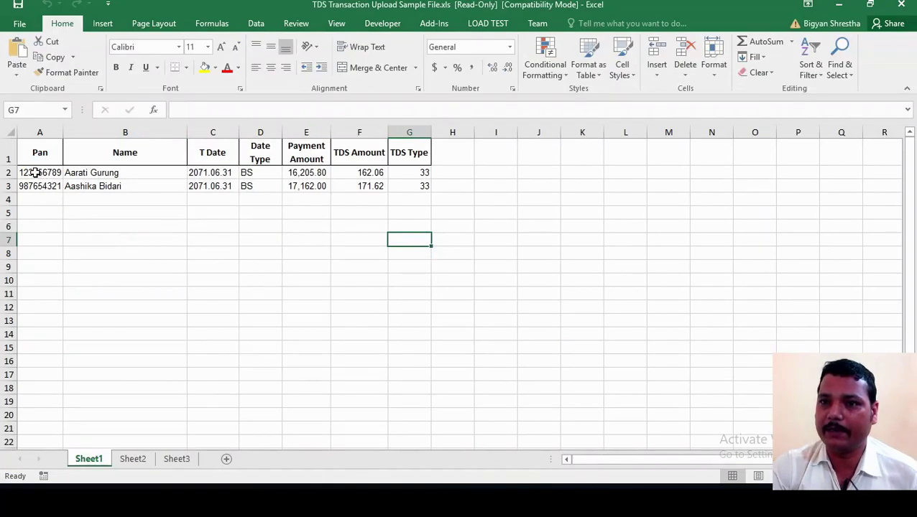
Step: Clear the PAN values in A2:A3 and rename the withholdees to abc and bcd
left_click_drag(41, 172, 37, 188)
key("Delete")
left_click(90, 174)
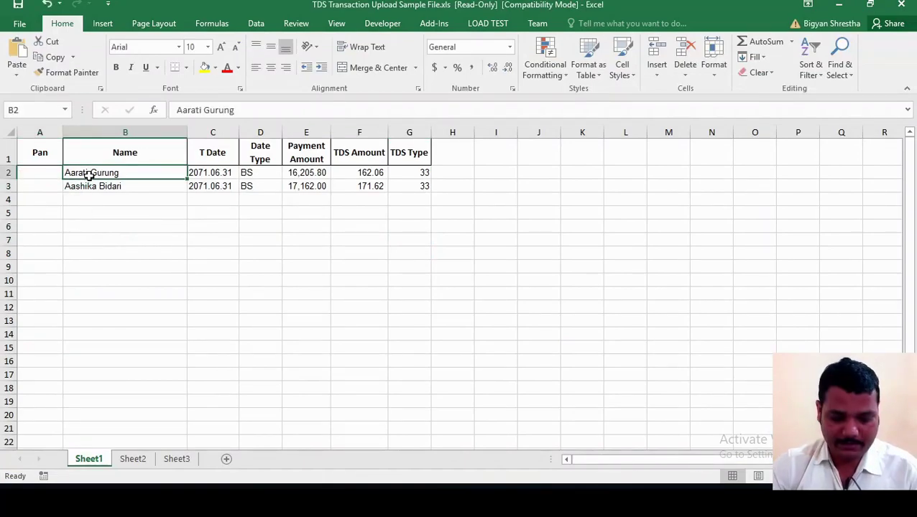
type("ref")
key("BackSpace")
key("BackSpace")
key("BackSpace")
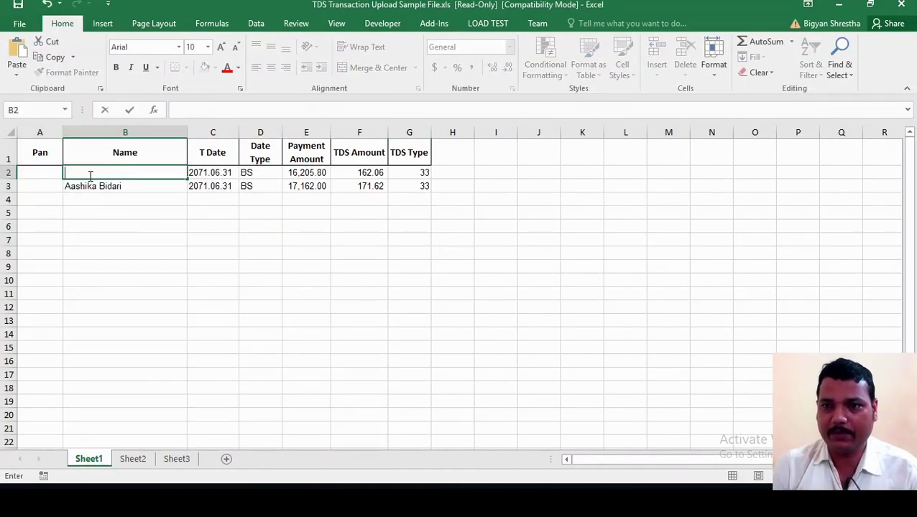
type("abc")
key("Return")
type("bcd")
key("ctrl+Return")
Step: Enter 2077.01.31 as the transaction date for both rows
key("Right")
key("Up")
type("20")
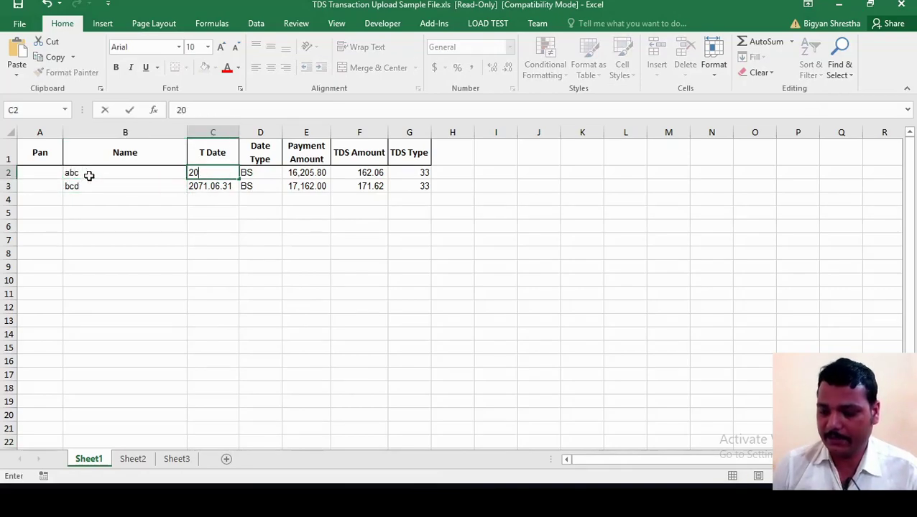
type("77.01.31")
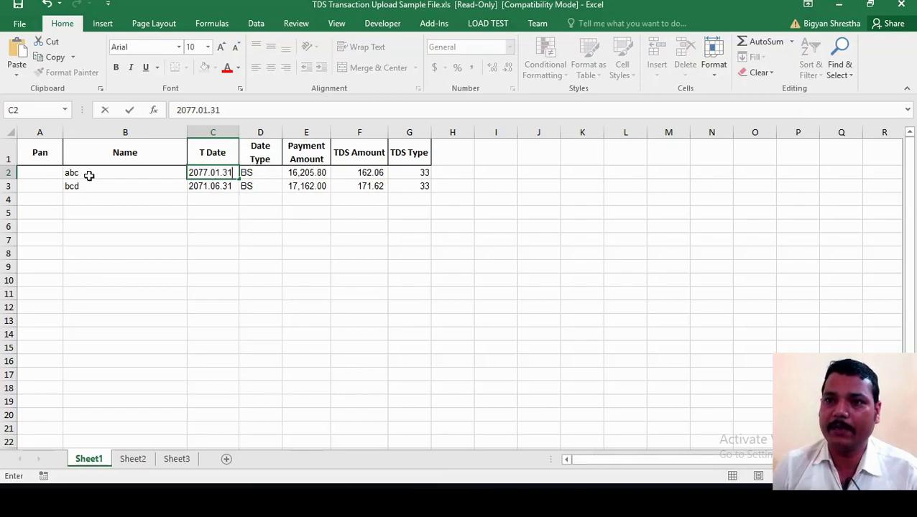
key("Return")
type("2077")
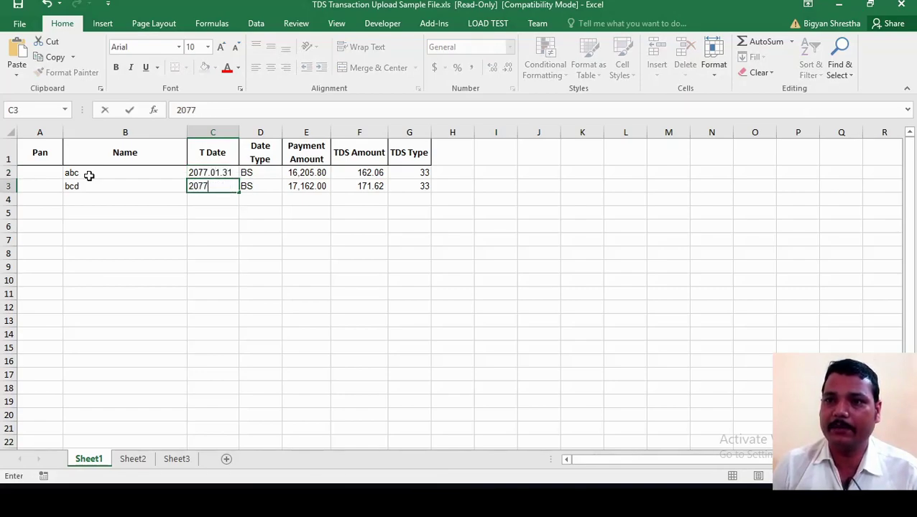
type(".01.31")
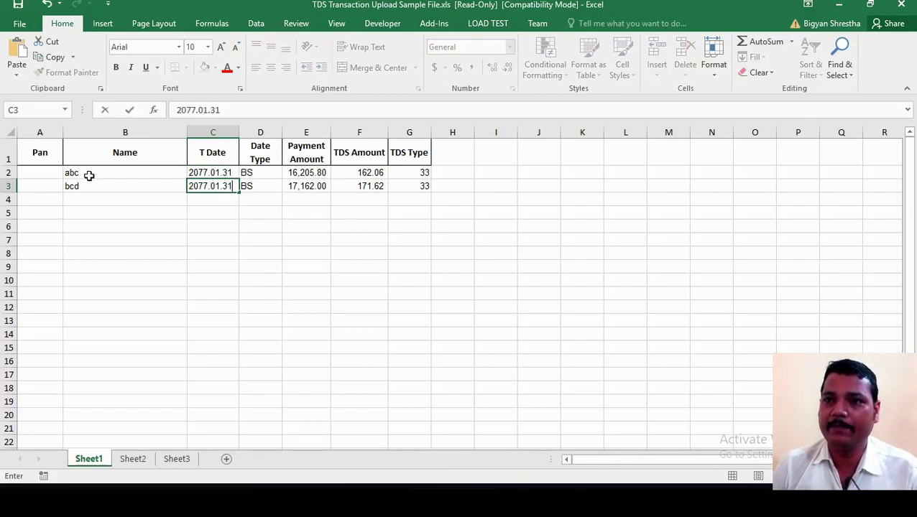
key("Right")
Step: Enter 10000 as the payment amount in E2 and E3
key("Up")
key("Right")
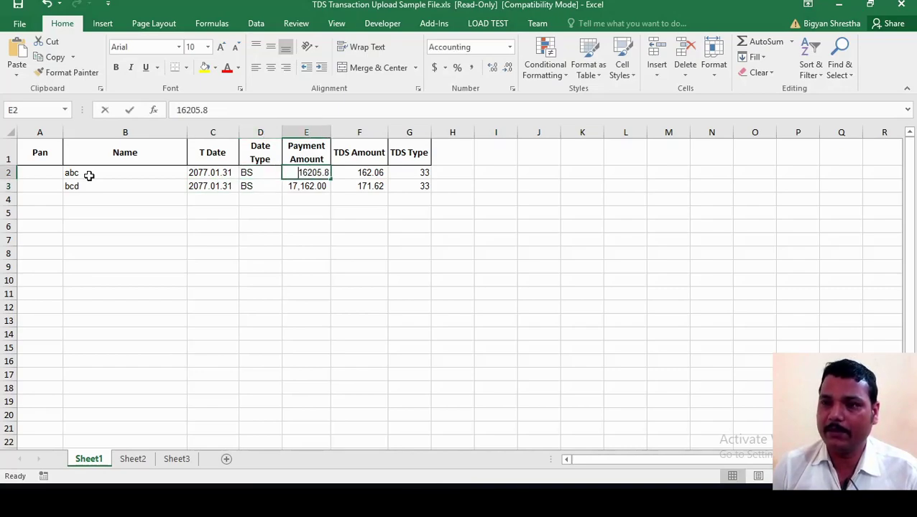
type("10000")
key("Return")
type("10000")
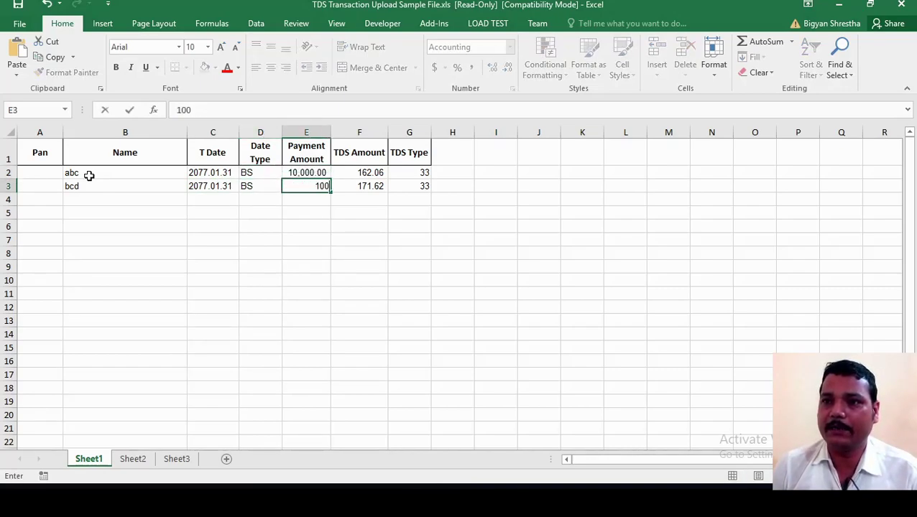
key("Right")
Step: Enter 100 as the TDS amount in F2 and F3, then check TDS type 33 in G2:G3
key("Up")
type("100")
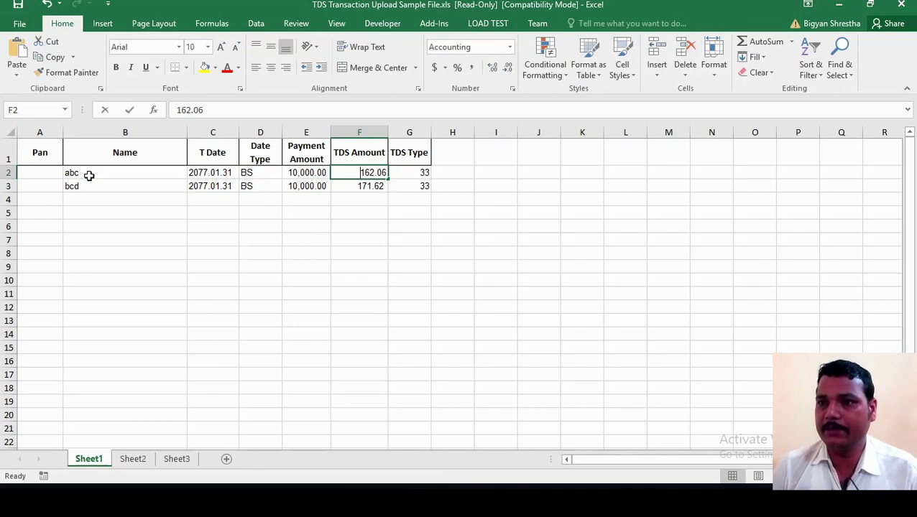
key("Return")
type("100")
key("Return")
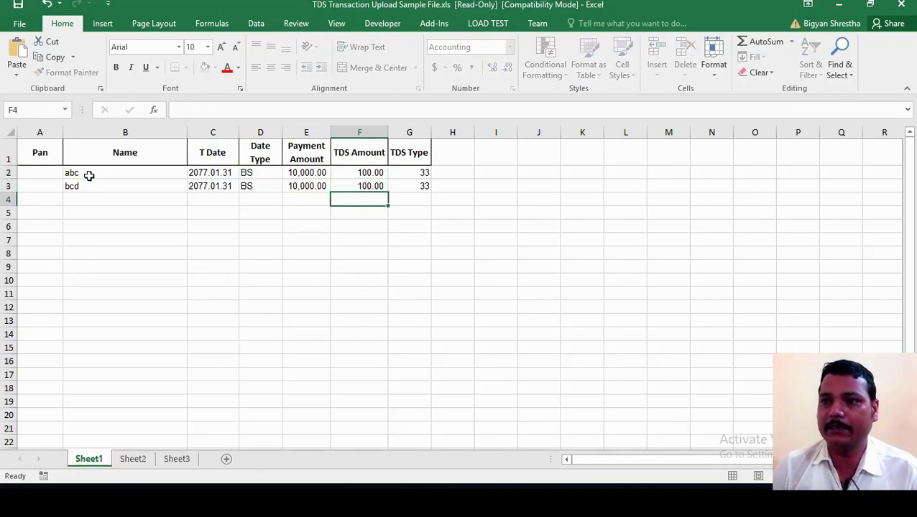
key("Up")
key("Right")
key("Up")
key("Down")
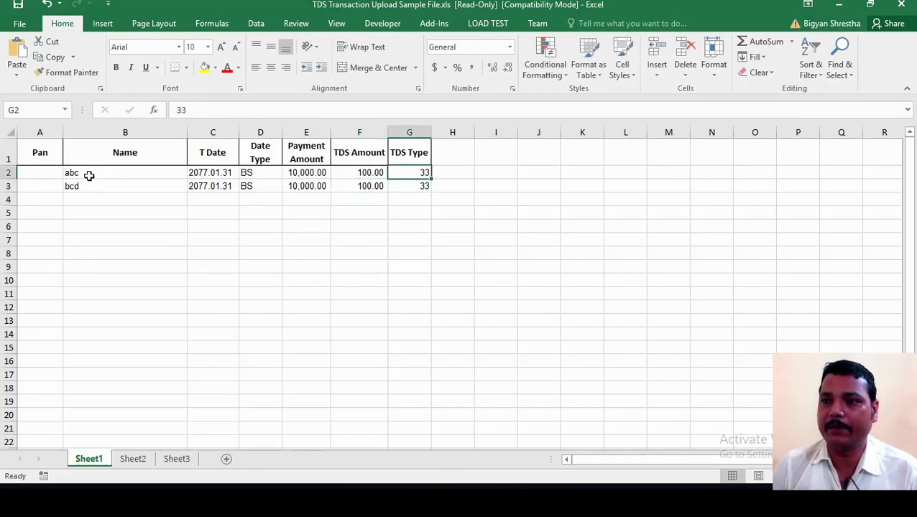
key("shift+Down")
key("Down")
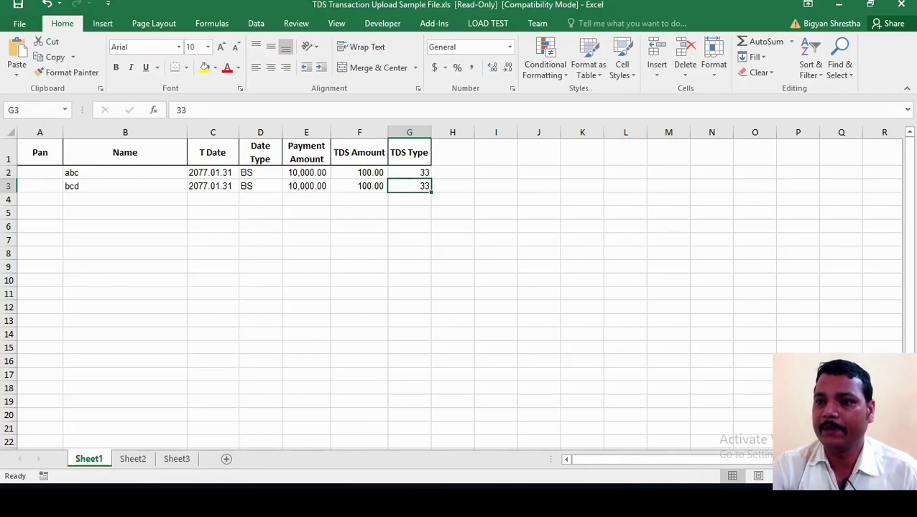
Step: Browse the portal's TDS Type dropdown for code 33, then return to the Excel sheet
key("alt+Tab")
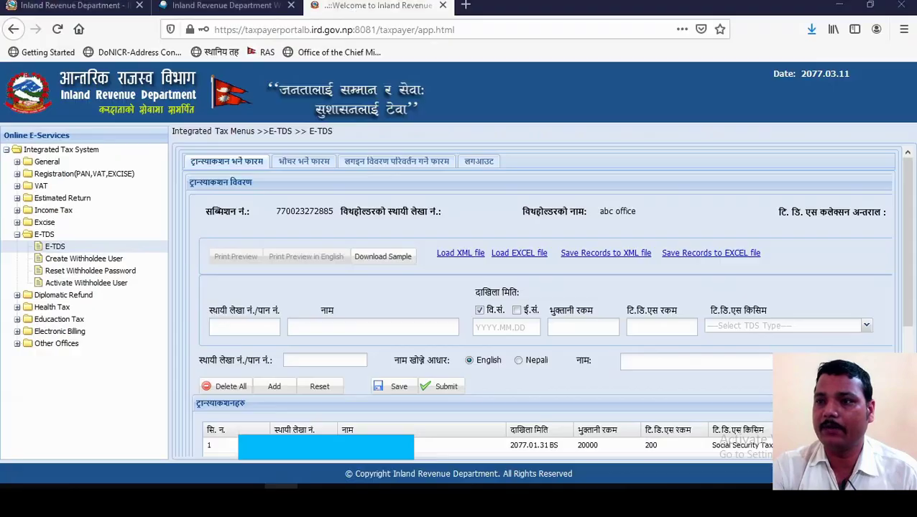
left_click(866, 326)
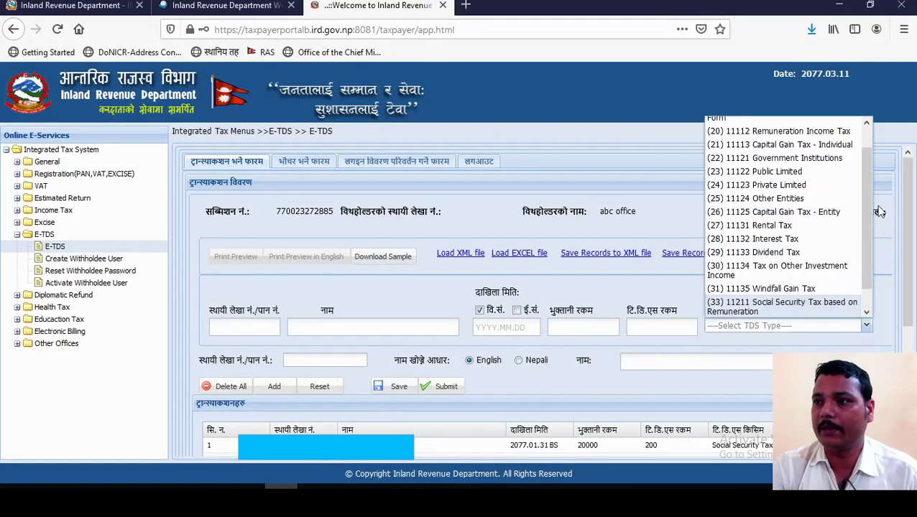
scroll(851, 266, "down", 1)
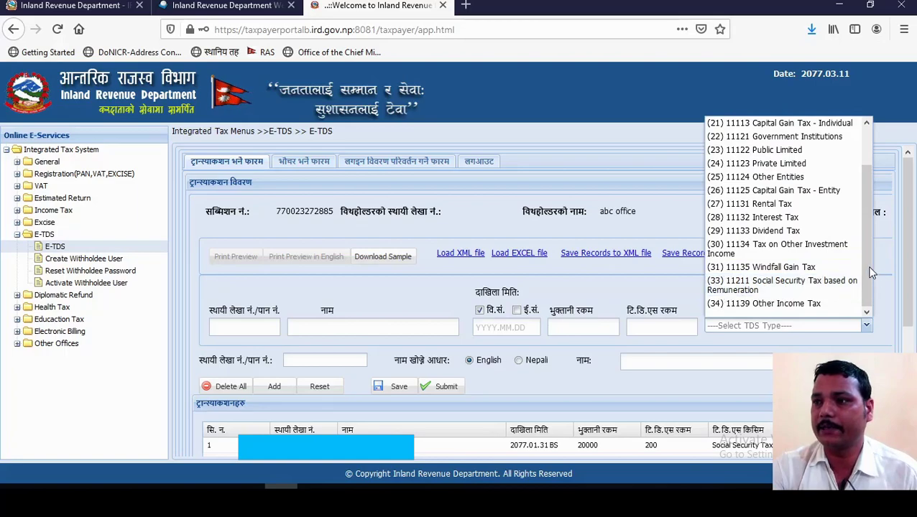
left_click_drag(863, 256, 871, 187)
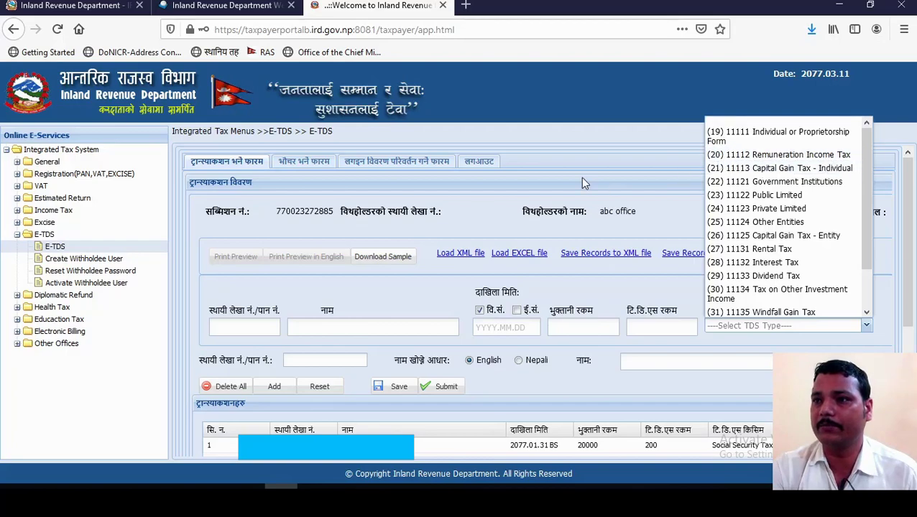
key("alt+Tab")
left_click(409, 233)
left_click(428, 268)
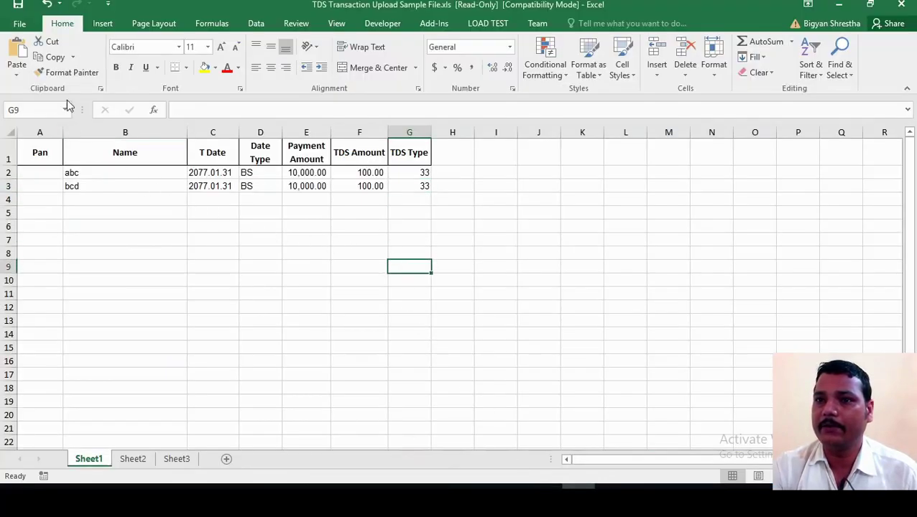
Step: Save a copy of the read-only sample to the Desktop as TDS.xls
left_click(18, 26)
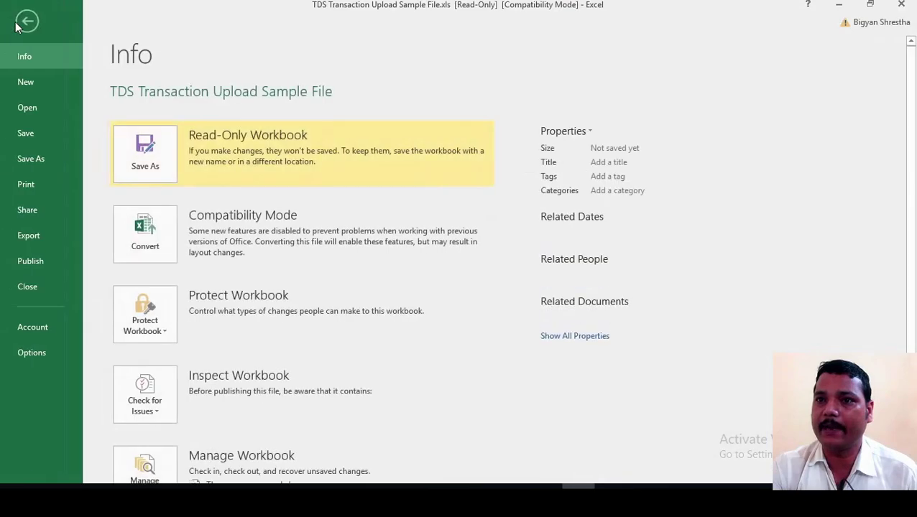
left_click(34, 133)
left_click(469, 286)
left_click(164, 213)
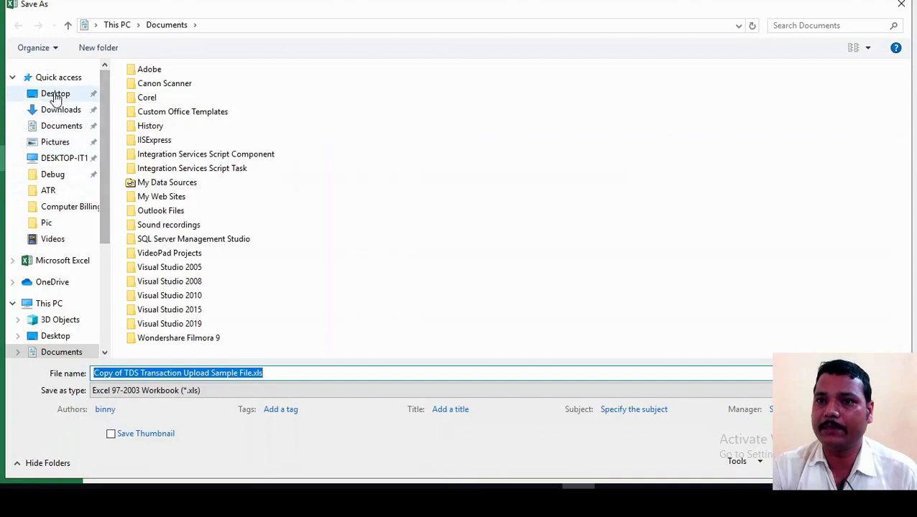
left_click(61, 97)
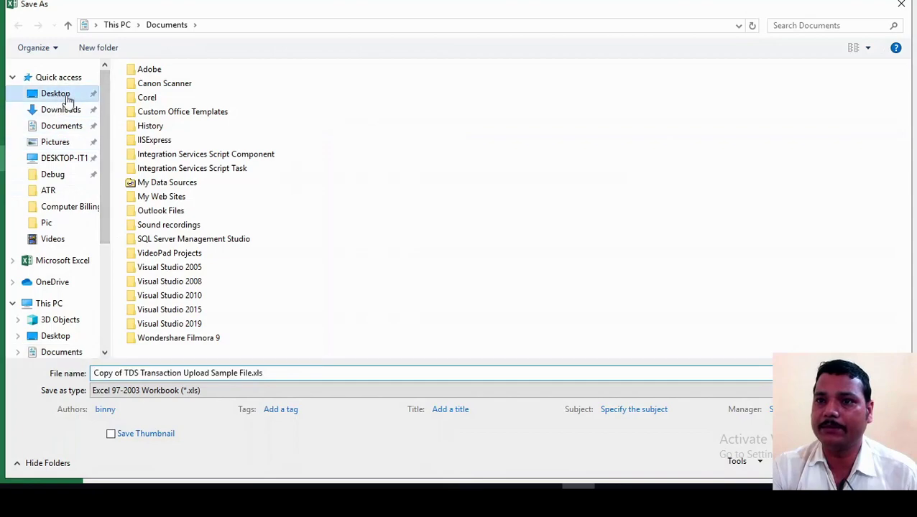
left_click(291, 371)
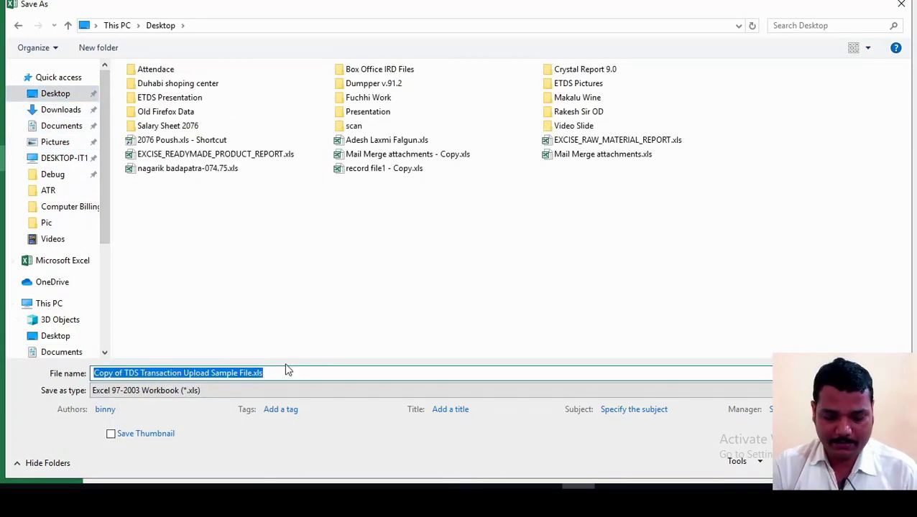
type("TDS")
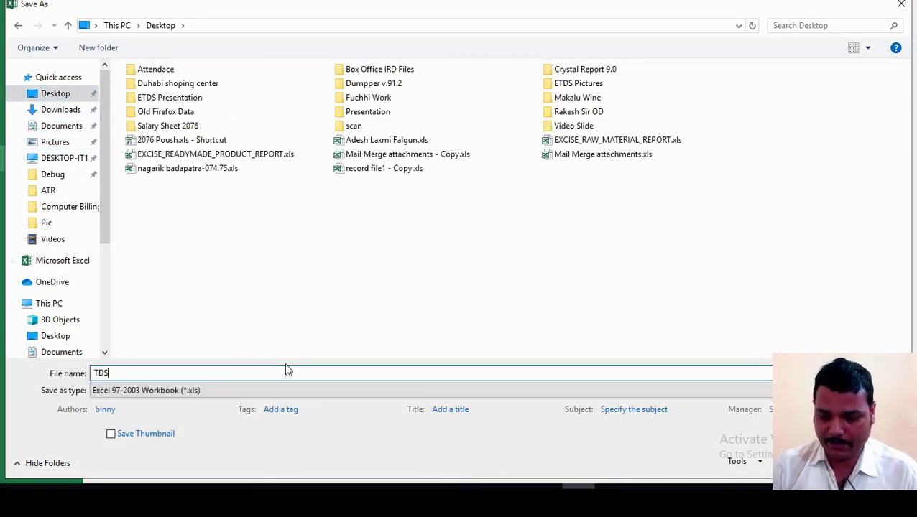
key("Return")
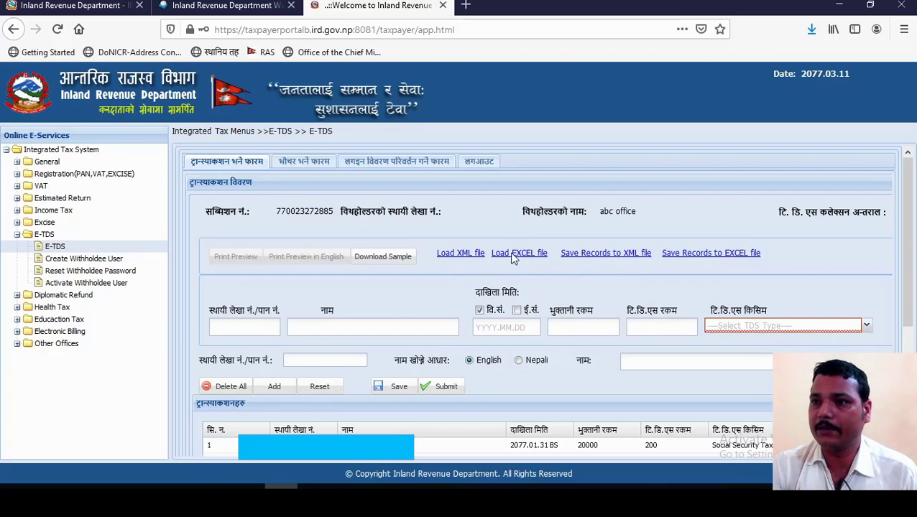
Step: Choose TDS.xls from the Desktop and load its abc and bcd records into the transaction list
left_click(512, 255)
left_click(464, 317)
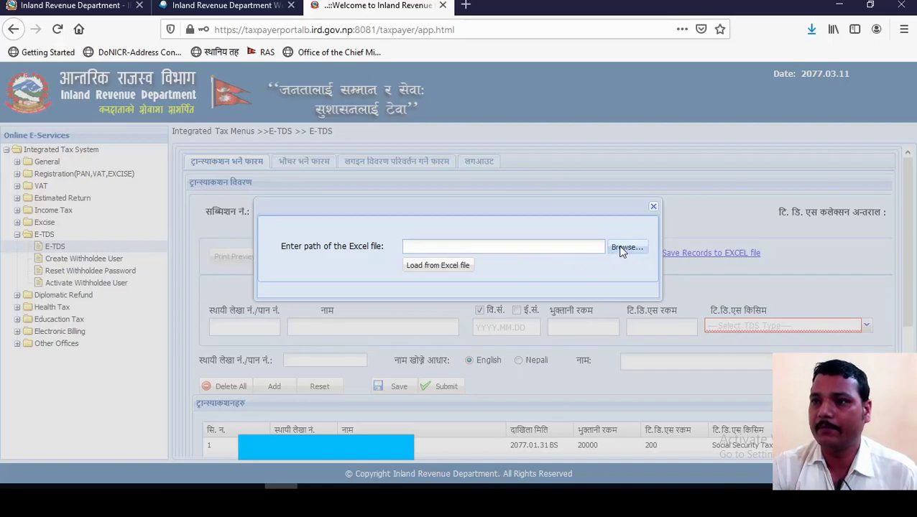
left_click(494, 246)
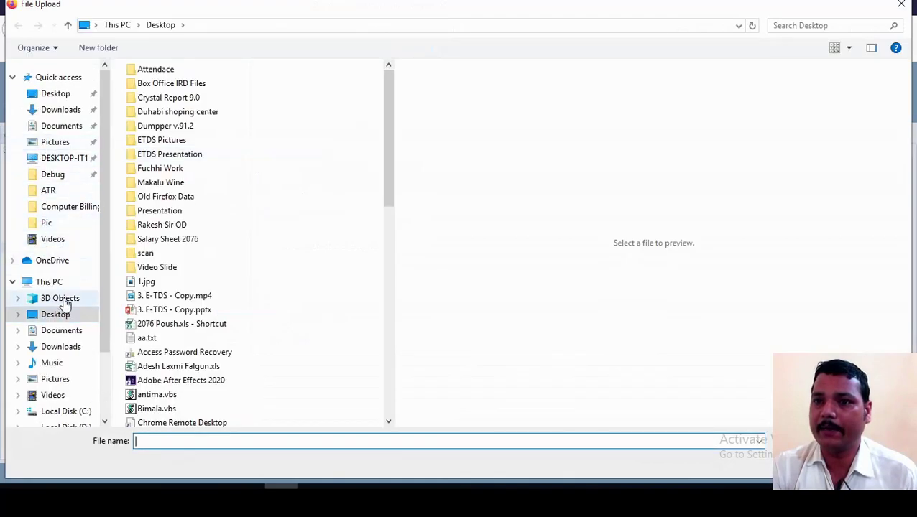
type("td")
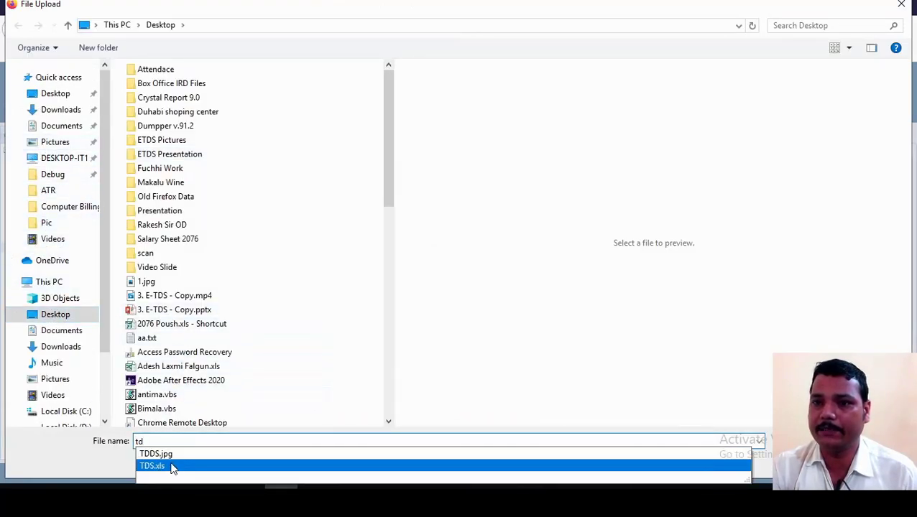
left_click(172, 467)
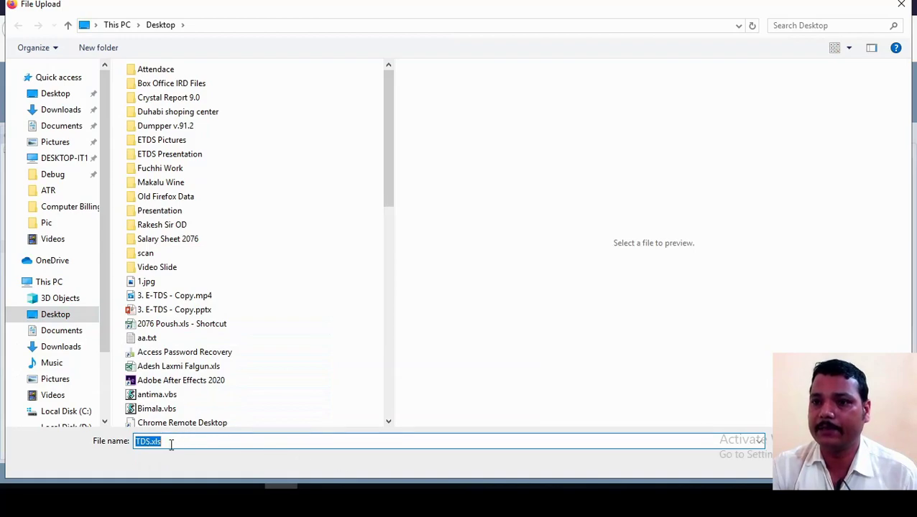
left_click(171, 444)
left_click(801, 467)
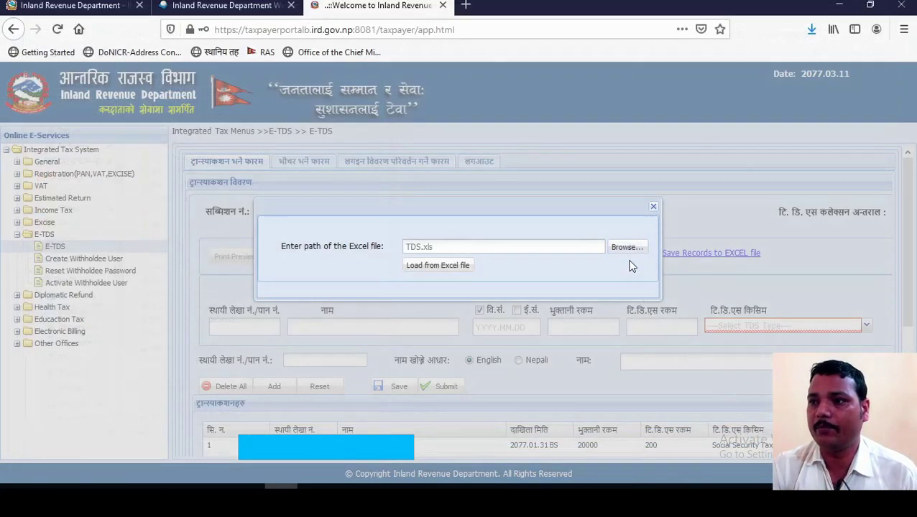
left_click(427, 267)
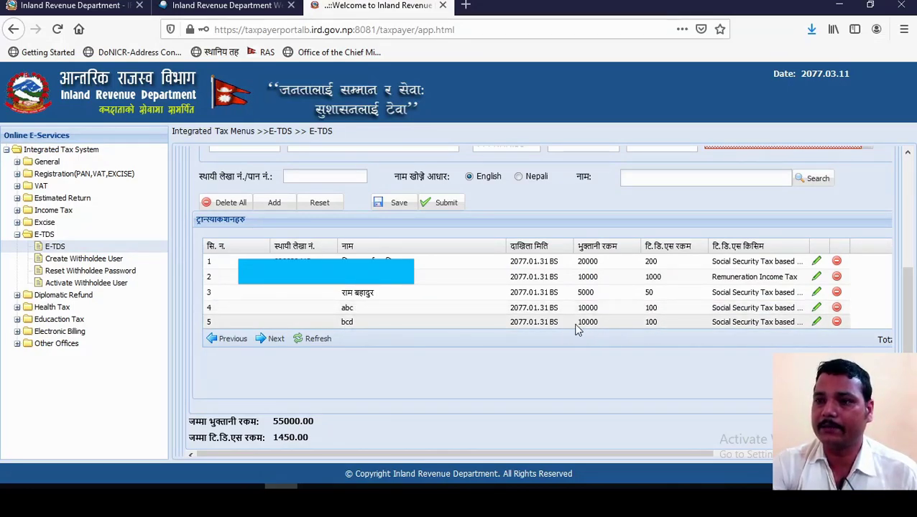
Step: Save the five transactions and highlight the 1450.00 TDS total in the table
left_click(393, 204)
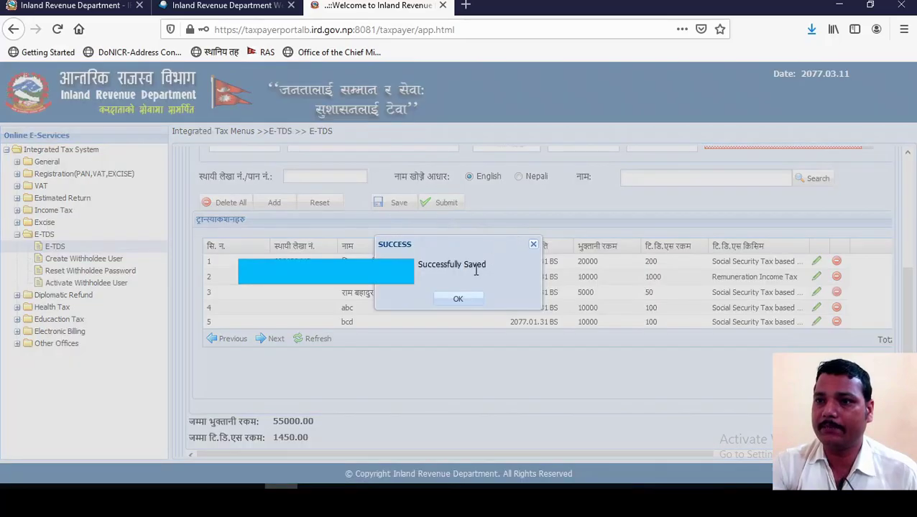
left_click(449, 301)
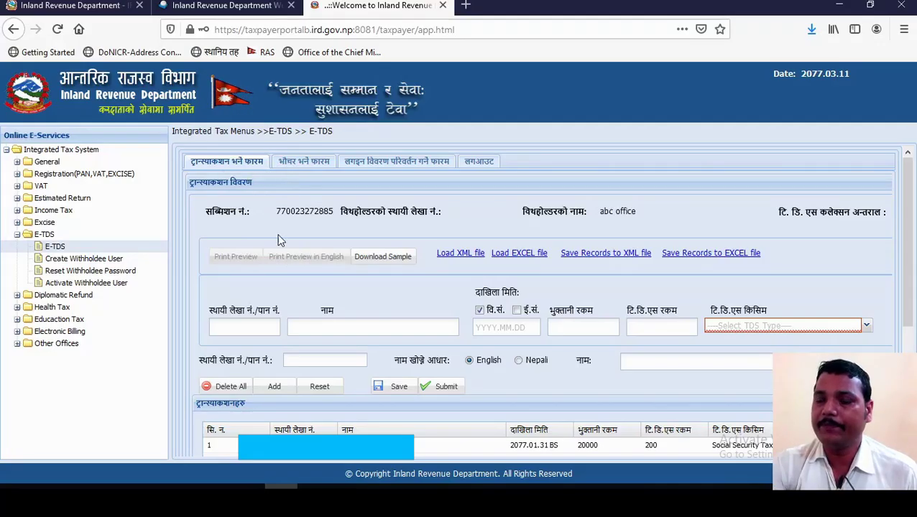
scroll(271, 345, "down", 3)
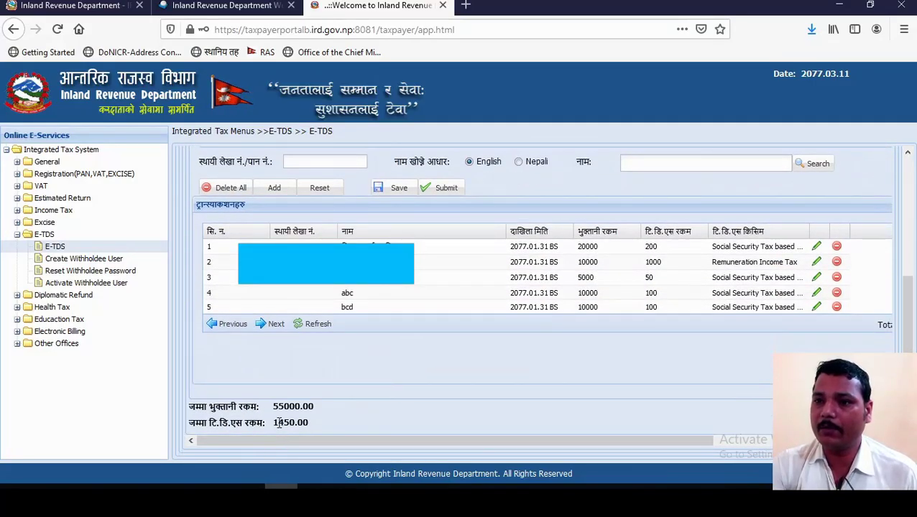
left_click_drag(273, 423, 302, 425)
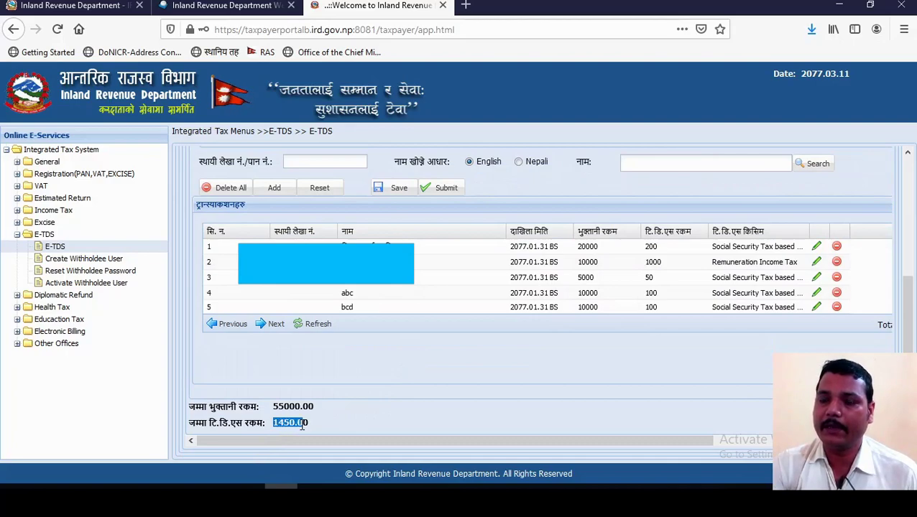
left_click(305, 426)
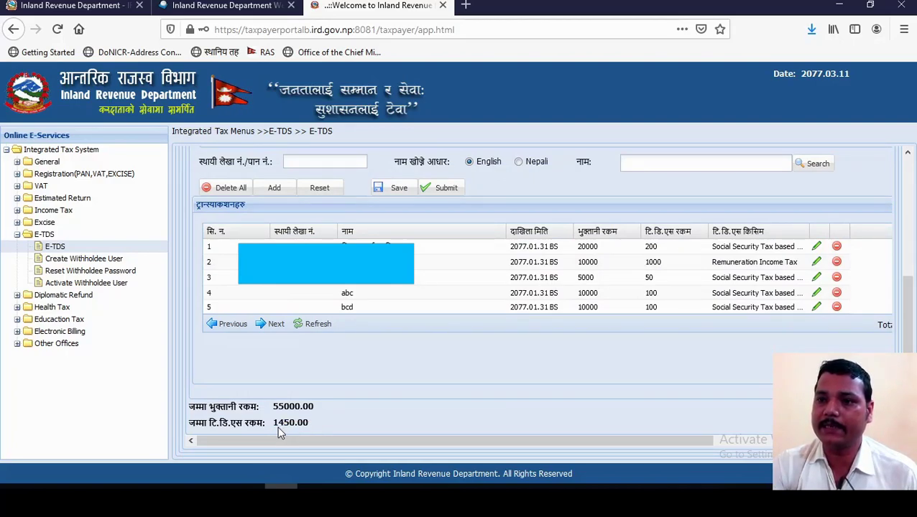
left_click_drag(273, 425, 309, 425)
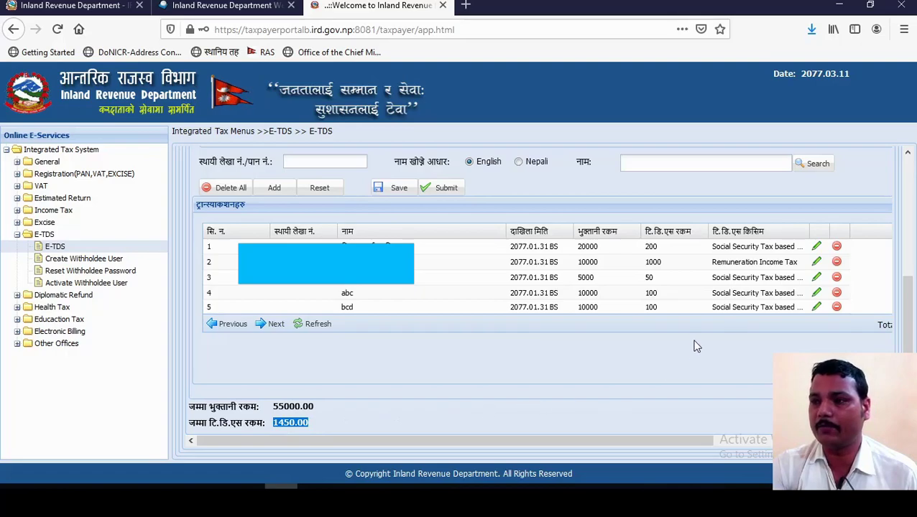